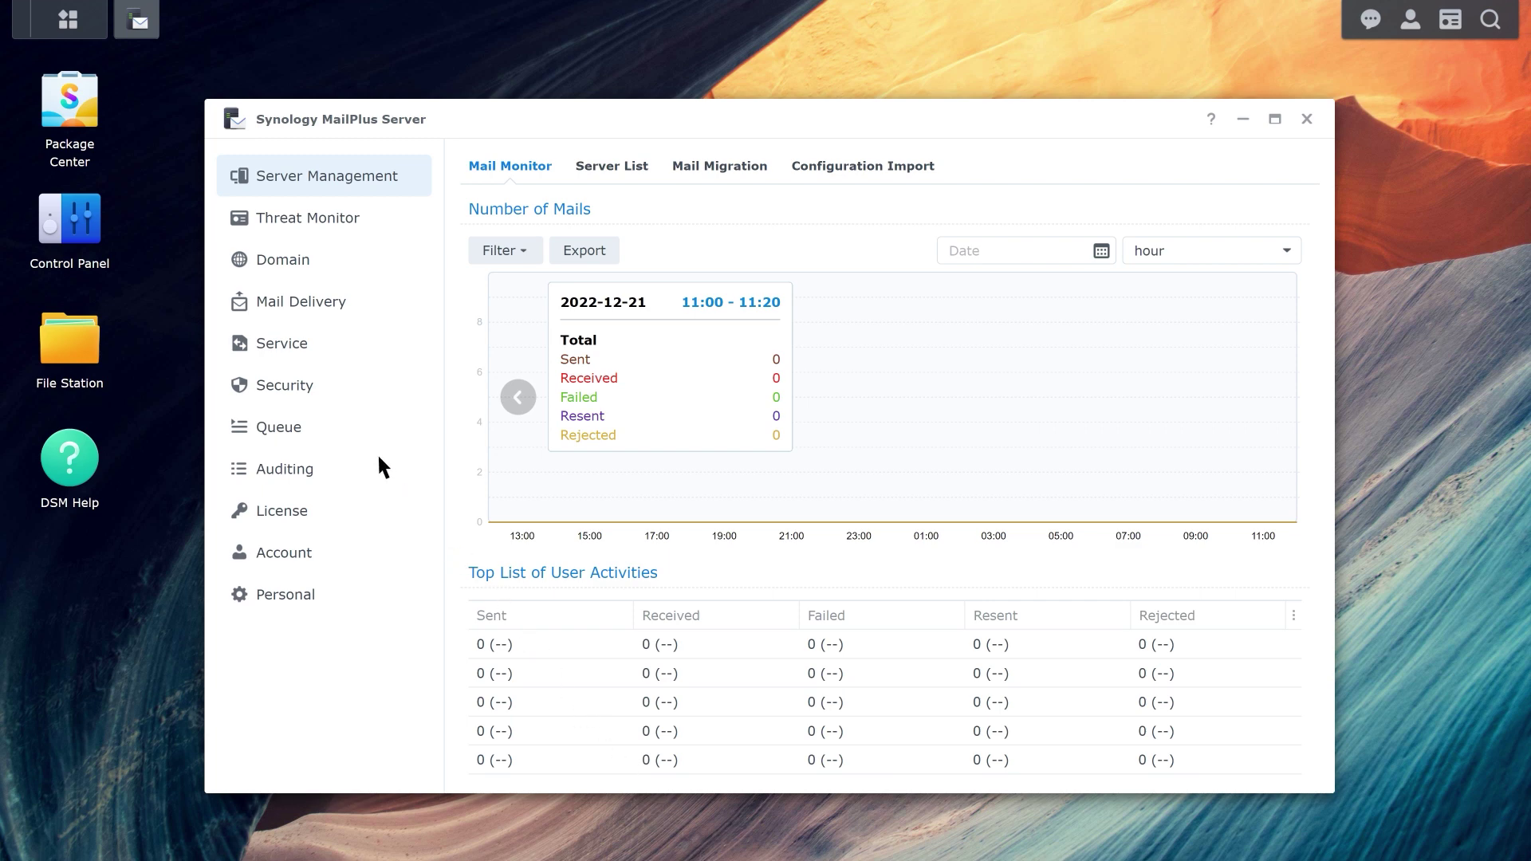
Review the sender authentication settings on the Security page's Authentication tab.
left_click(323, 389)
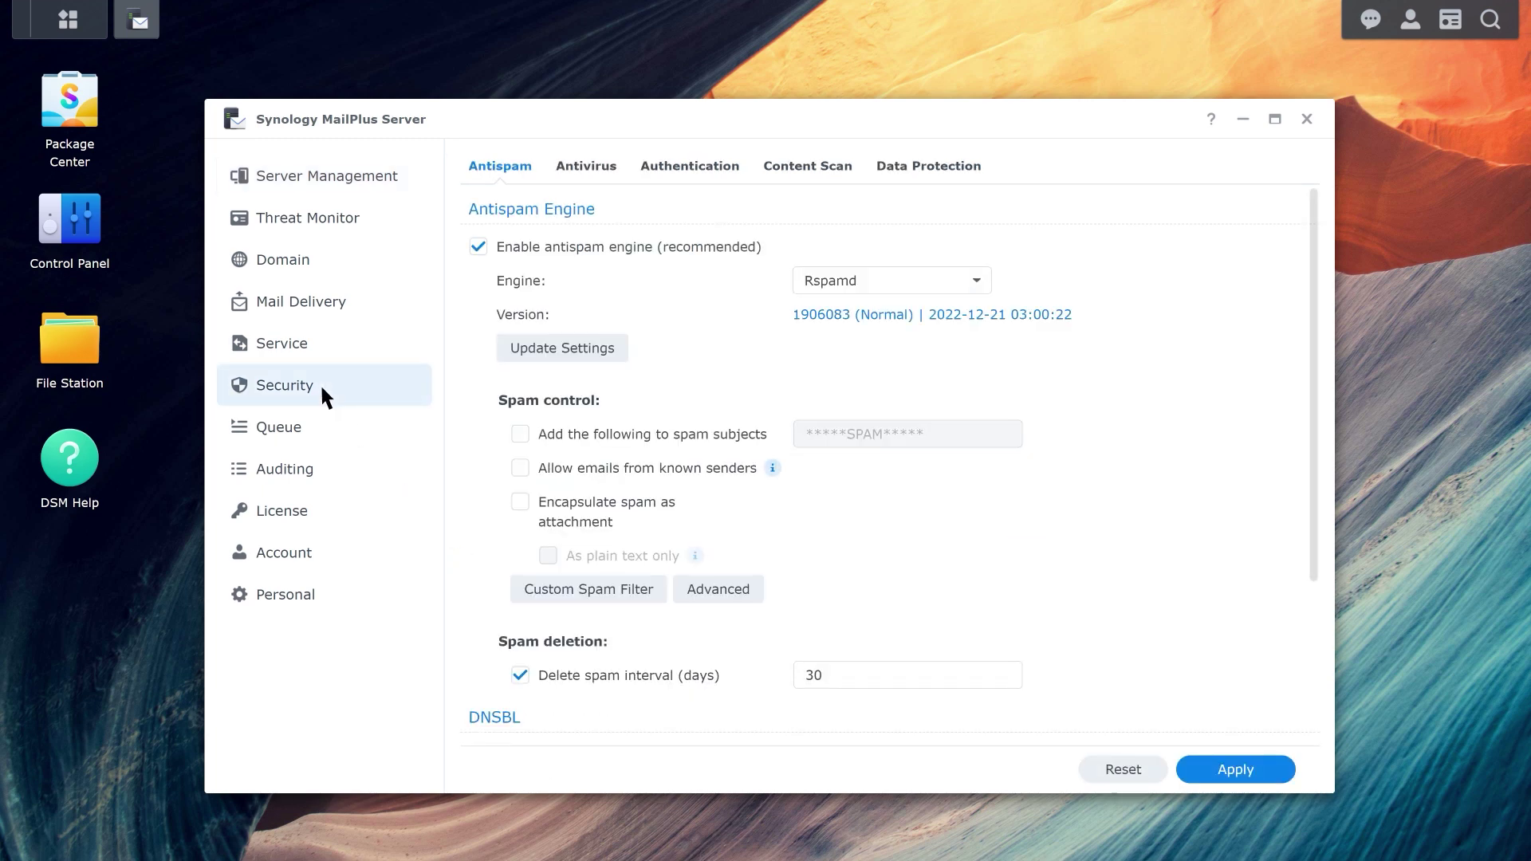
left_click(692, 170)
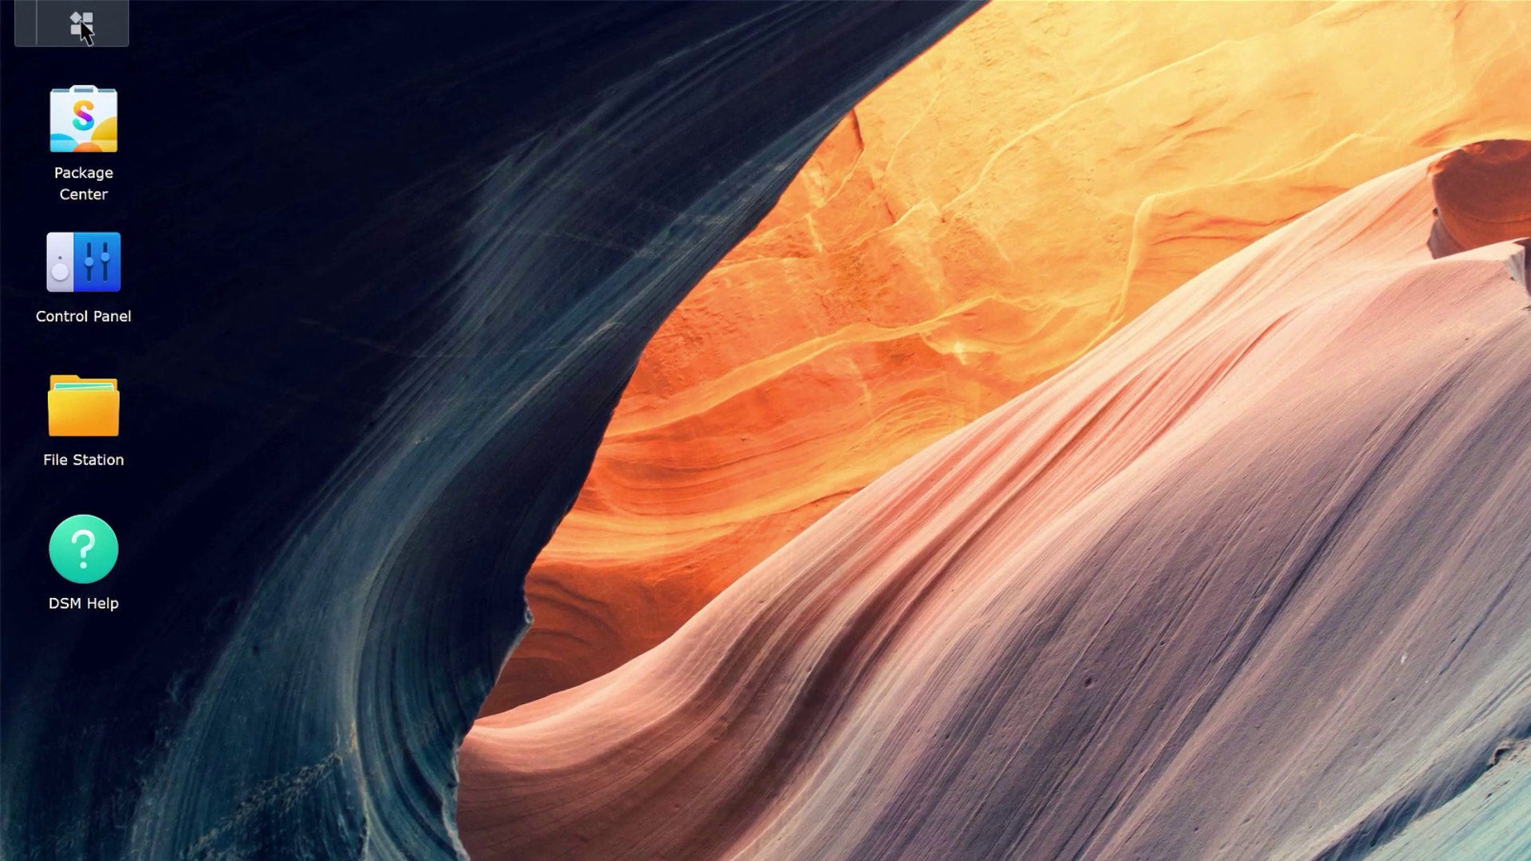
Relaunch MailPlus Server and open the example.com domain for editing under Domain.
left_click(82, 24)
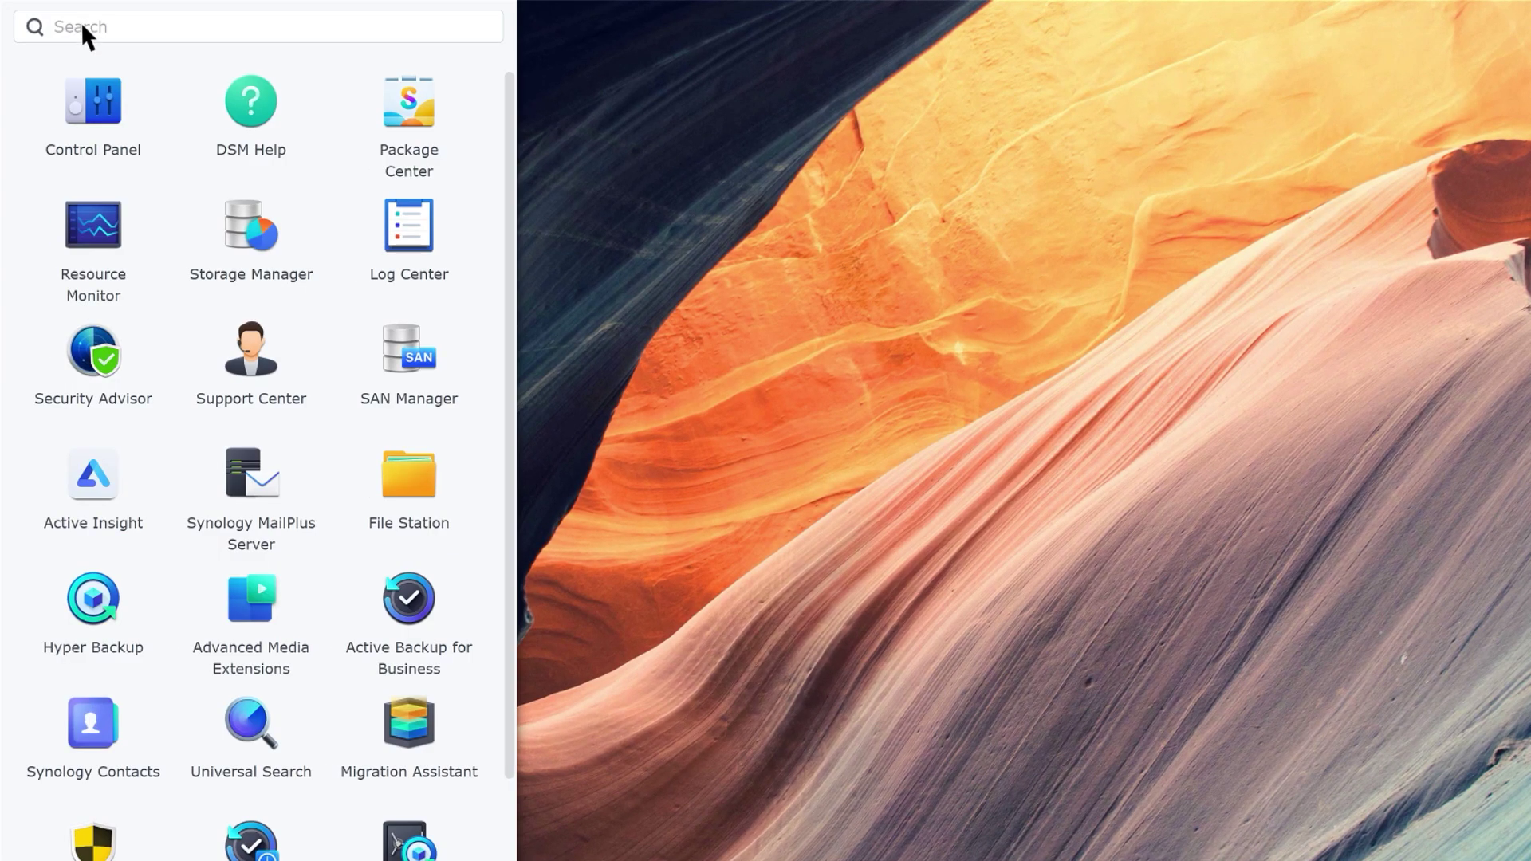
left_click(240, 448)
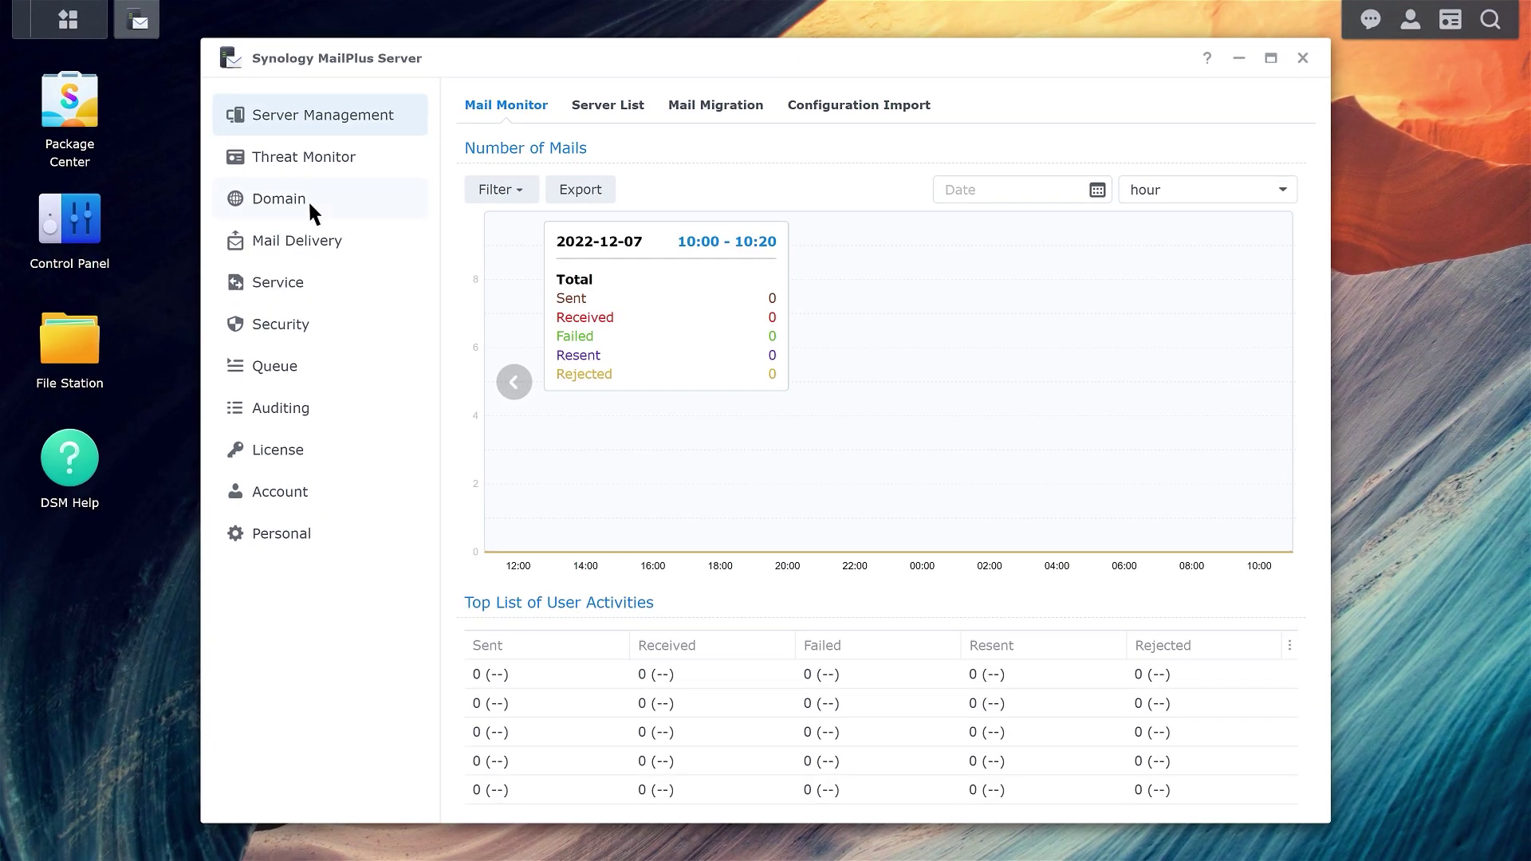
left_click(309, 201)
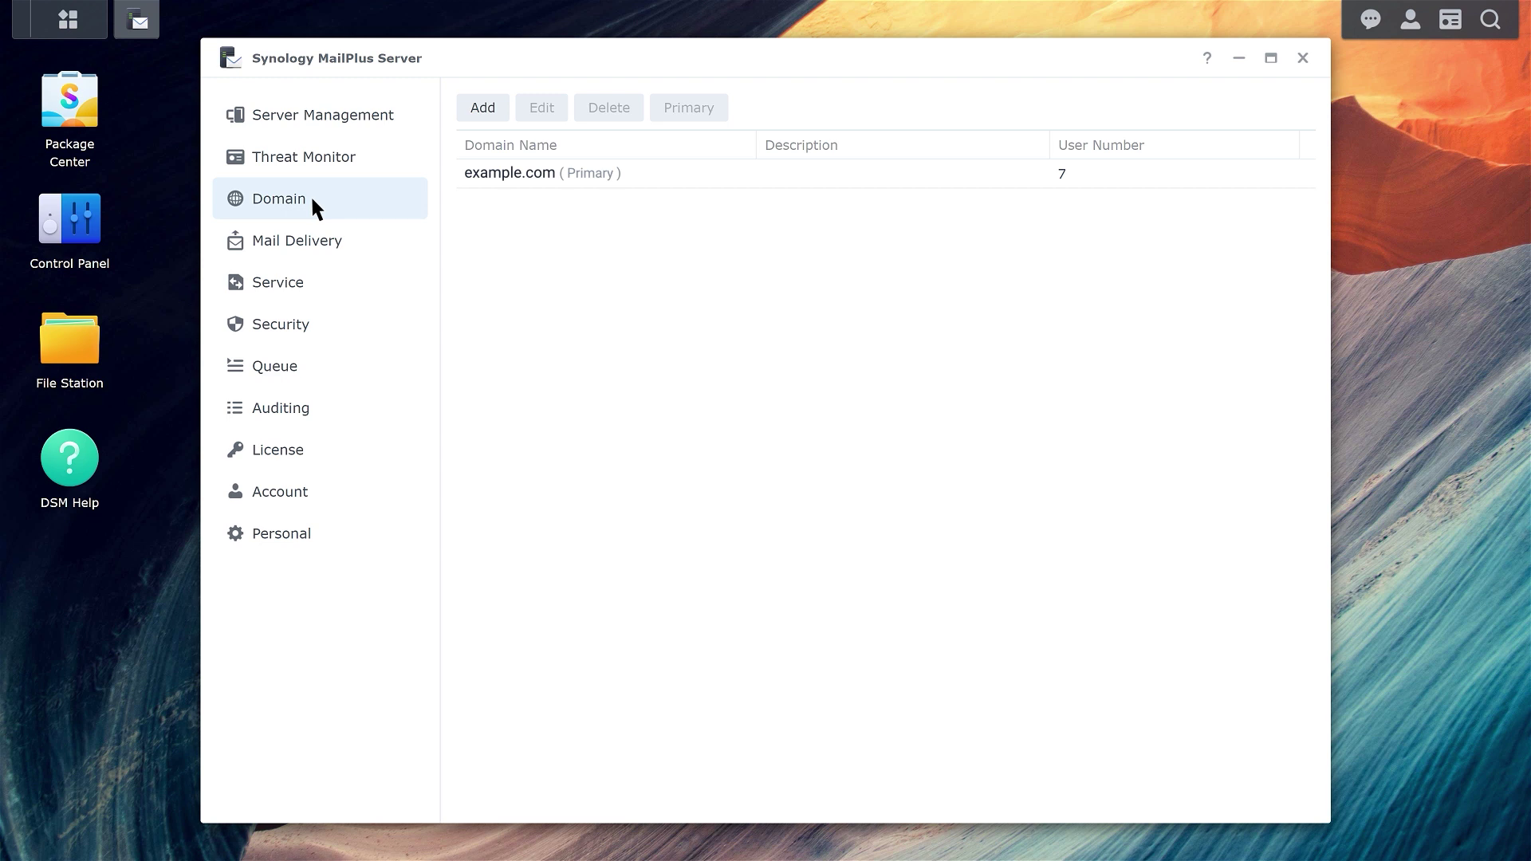
left_click(624, 177)
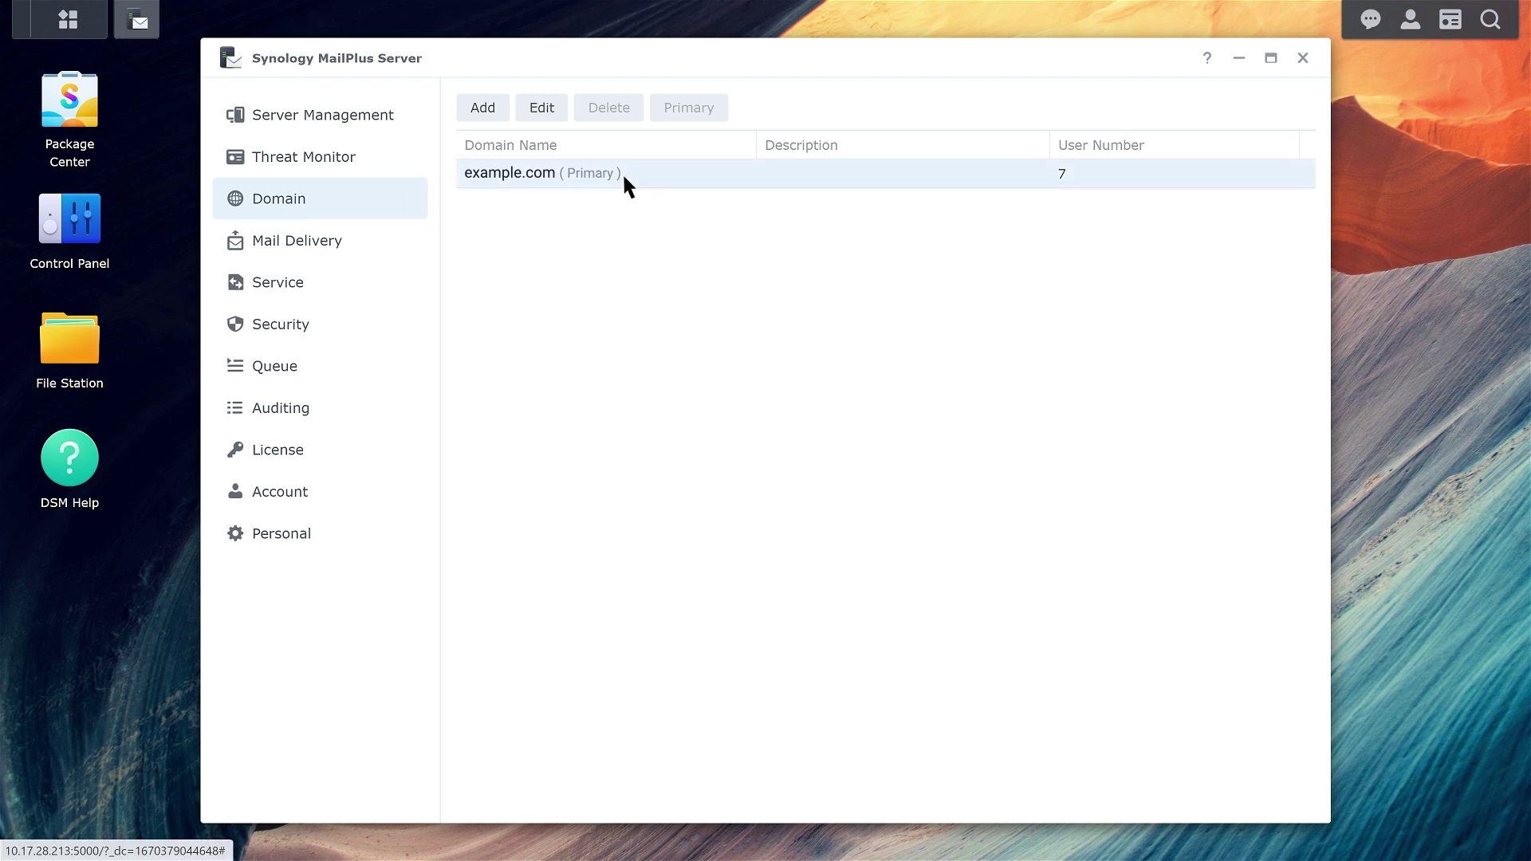
left_click(543, 108)
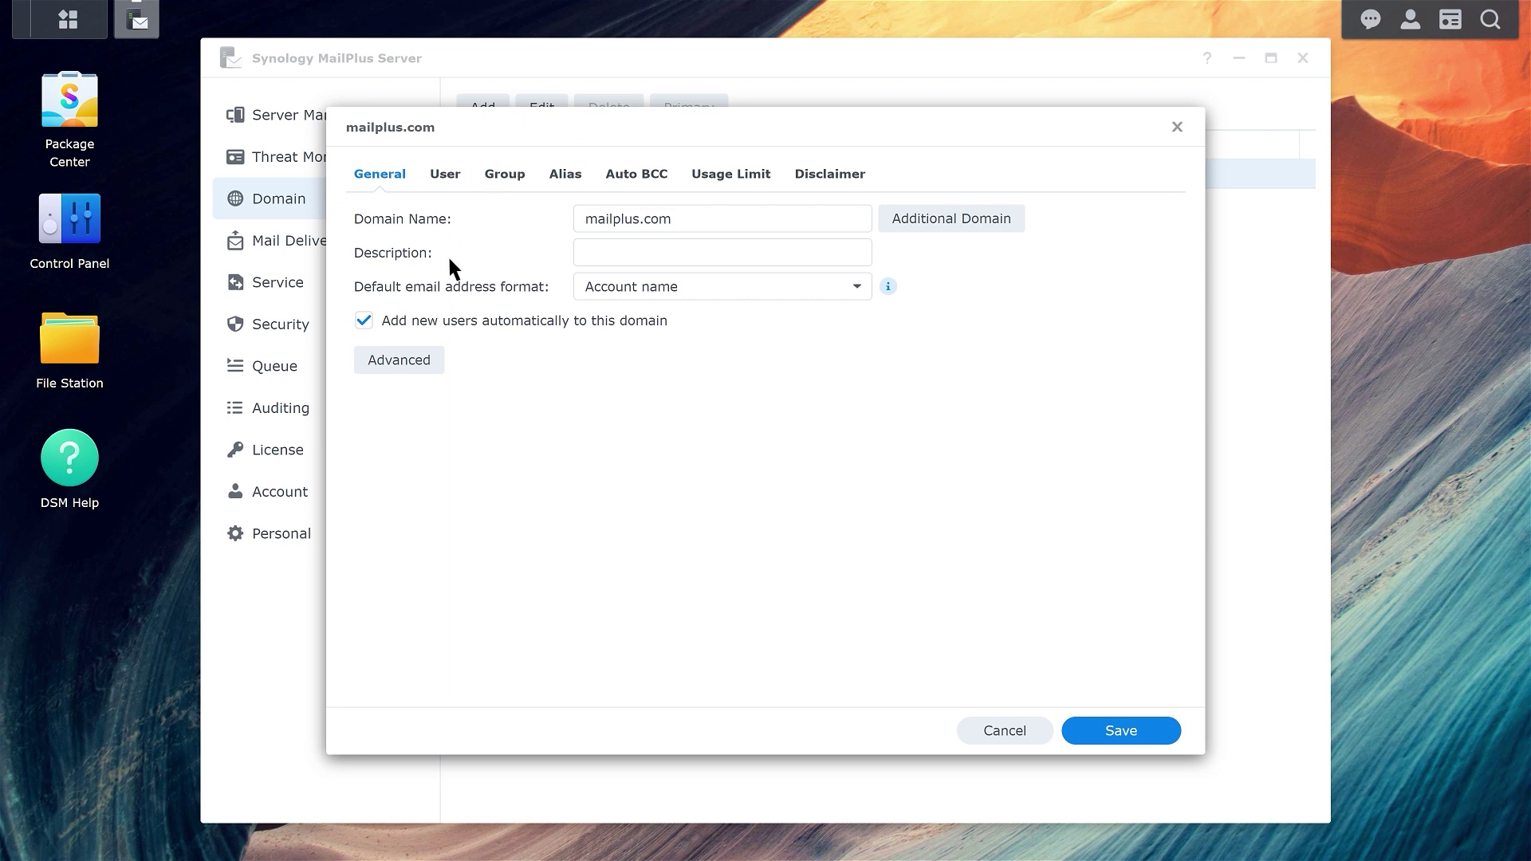
Enable DKIM signing with selector prefix 2023Demo and generate a 2048-bit public key.
left_click(406, 365)
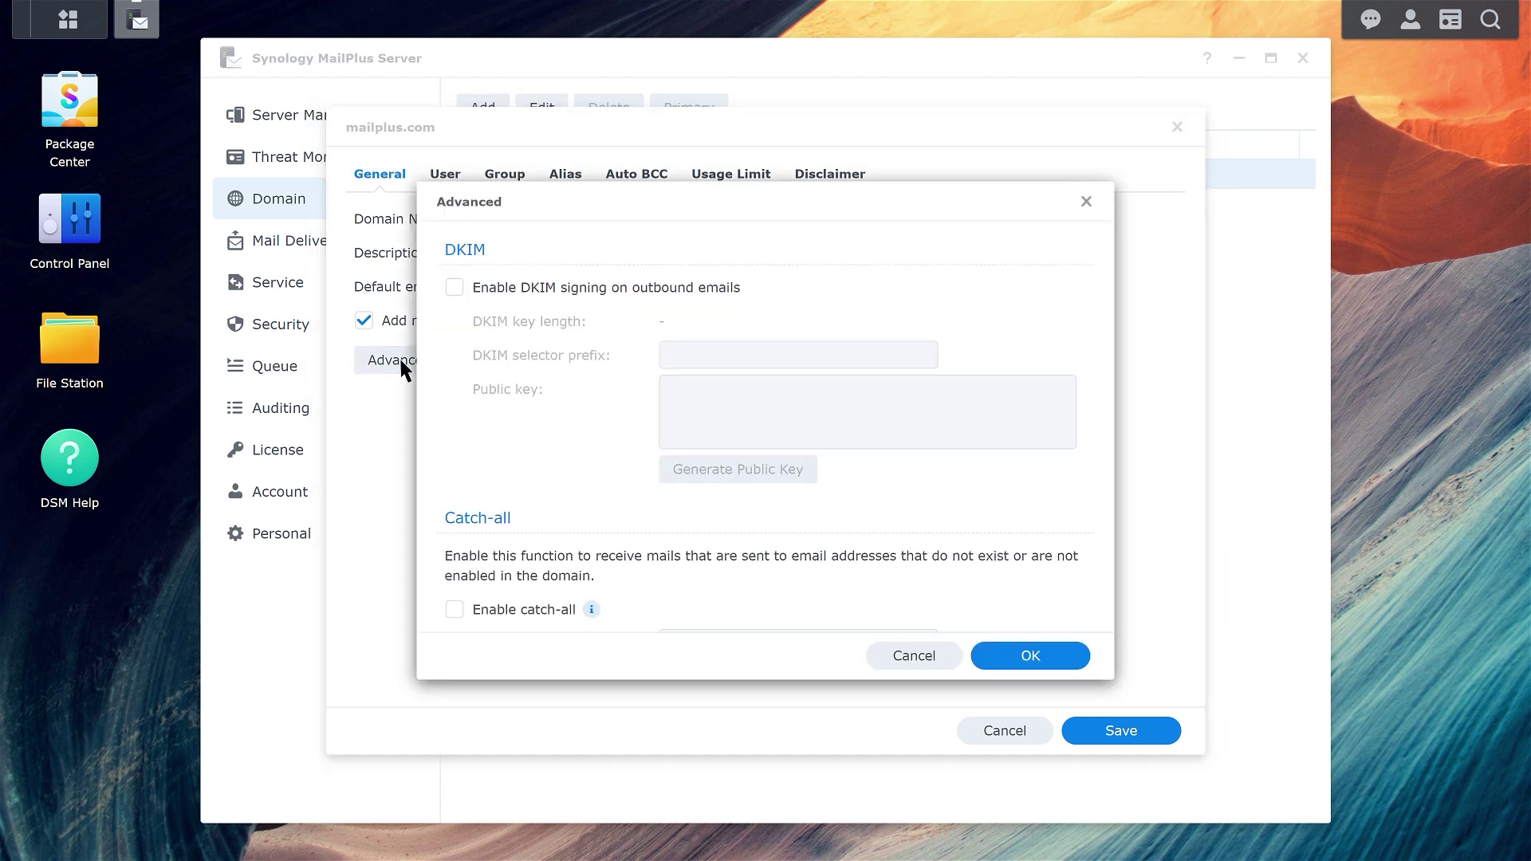
left_click(454, 288)
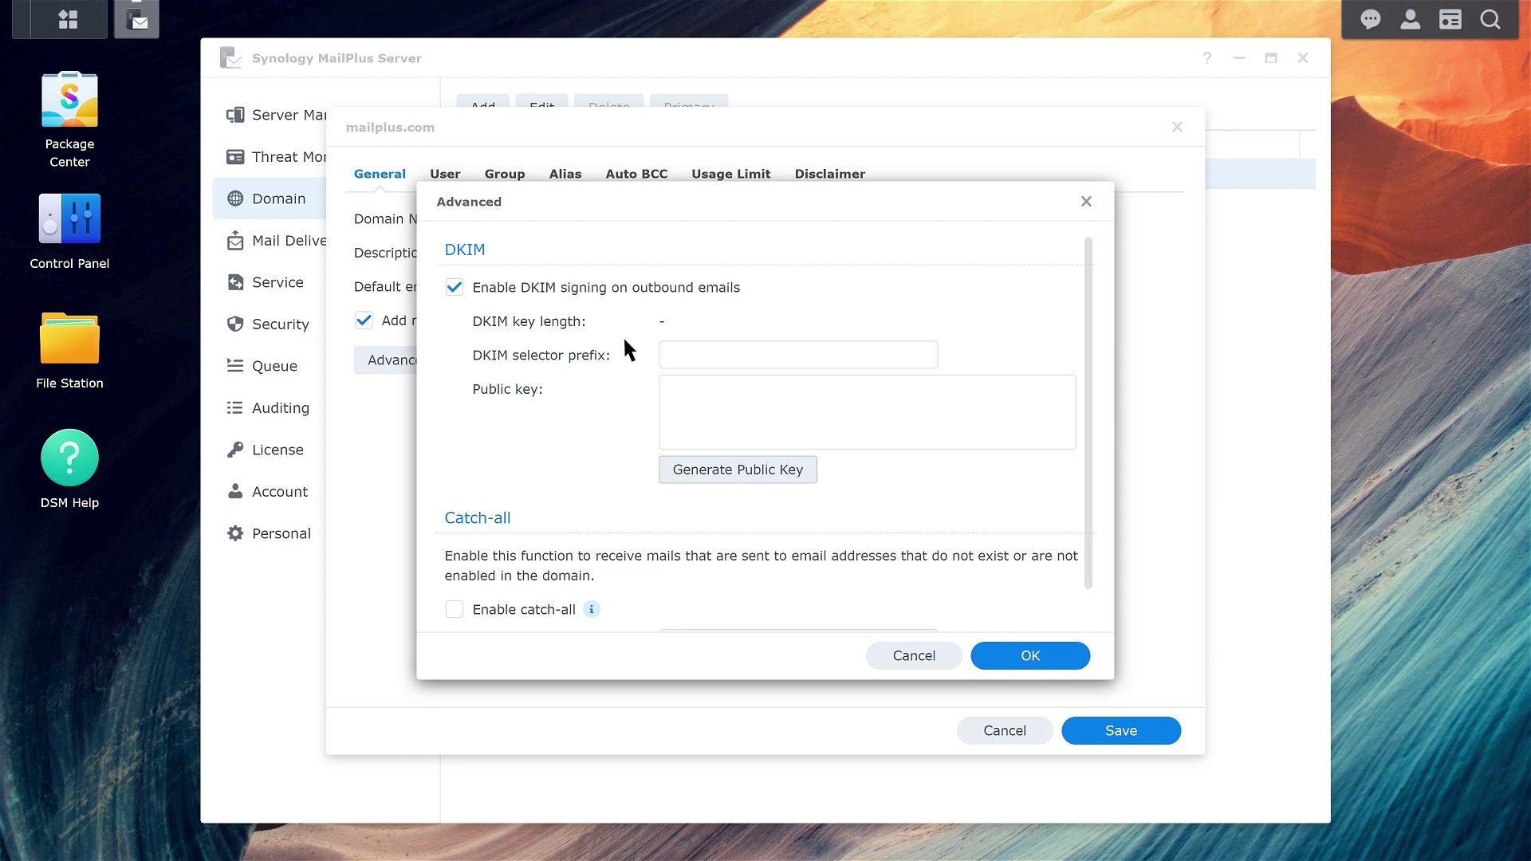
left_click(702, 355)
type("2023Demo")
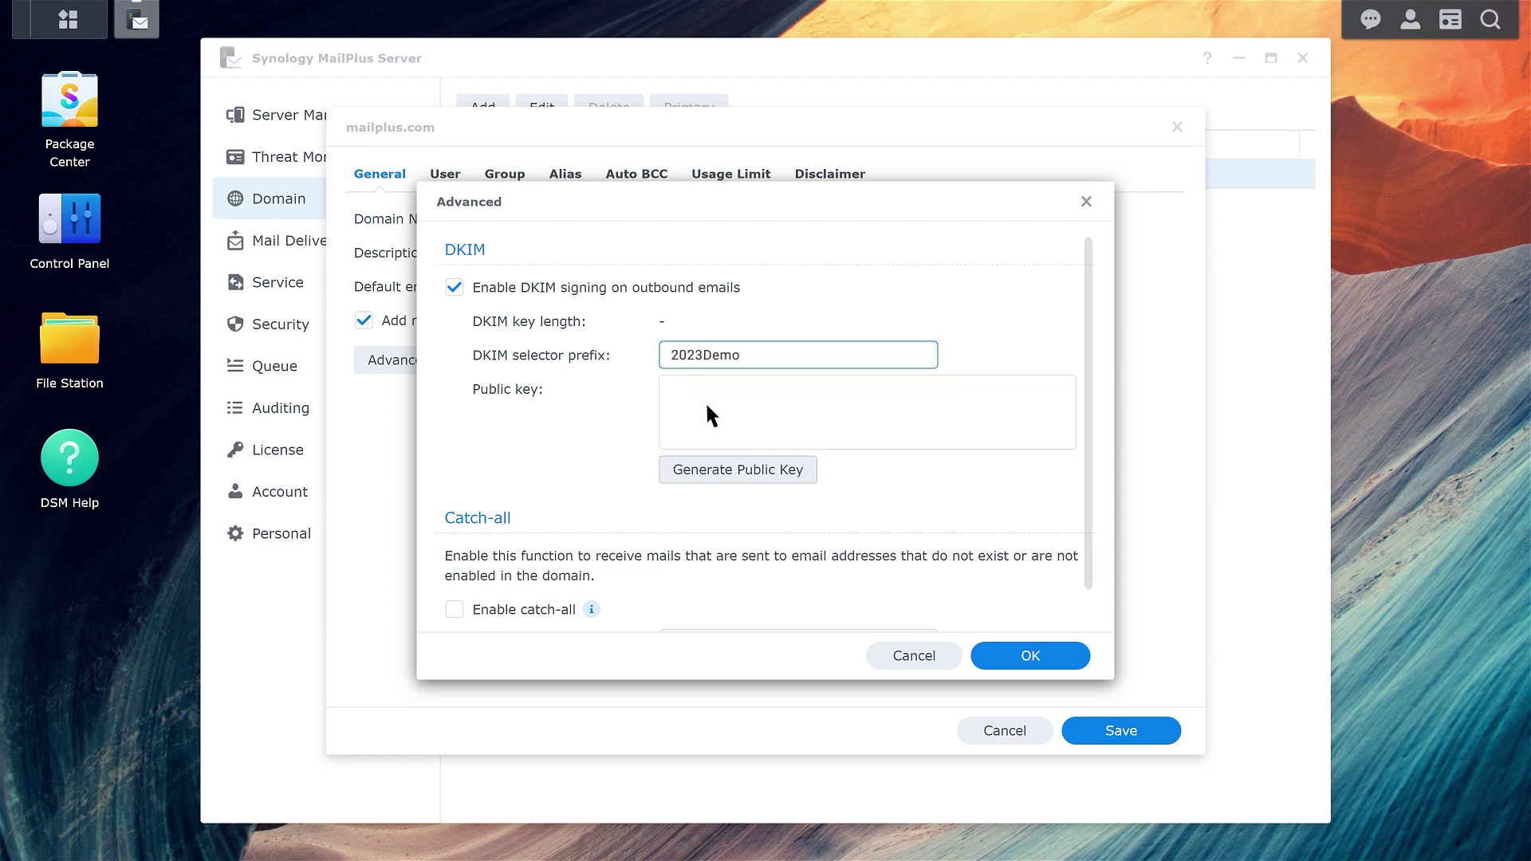
left_click(739, 469)
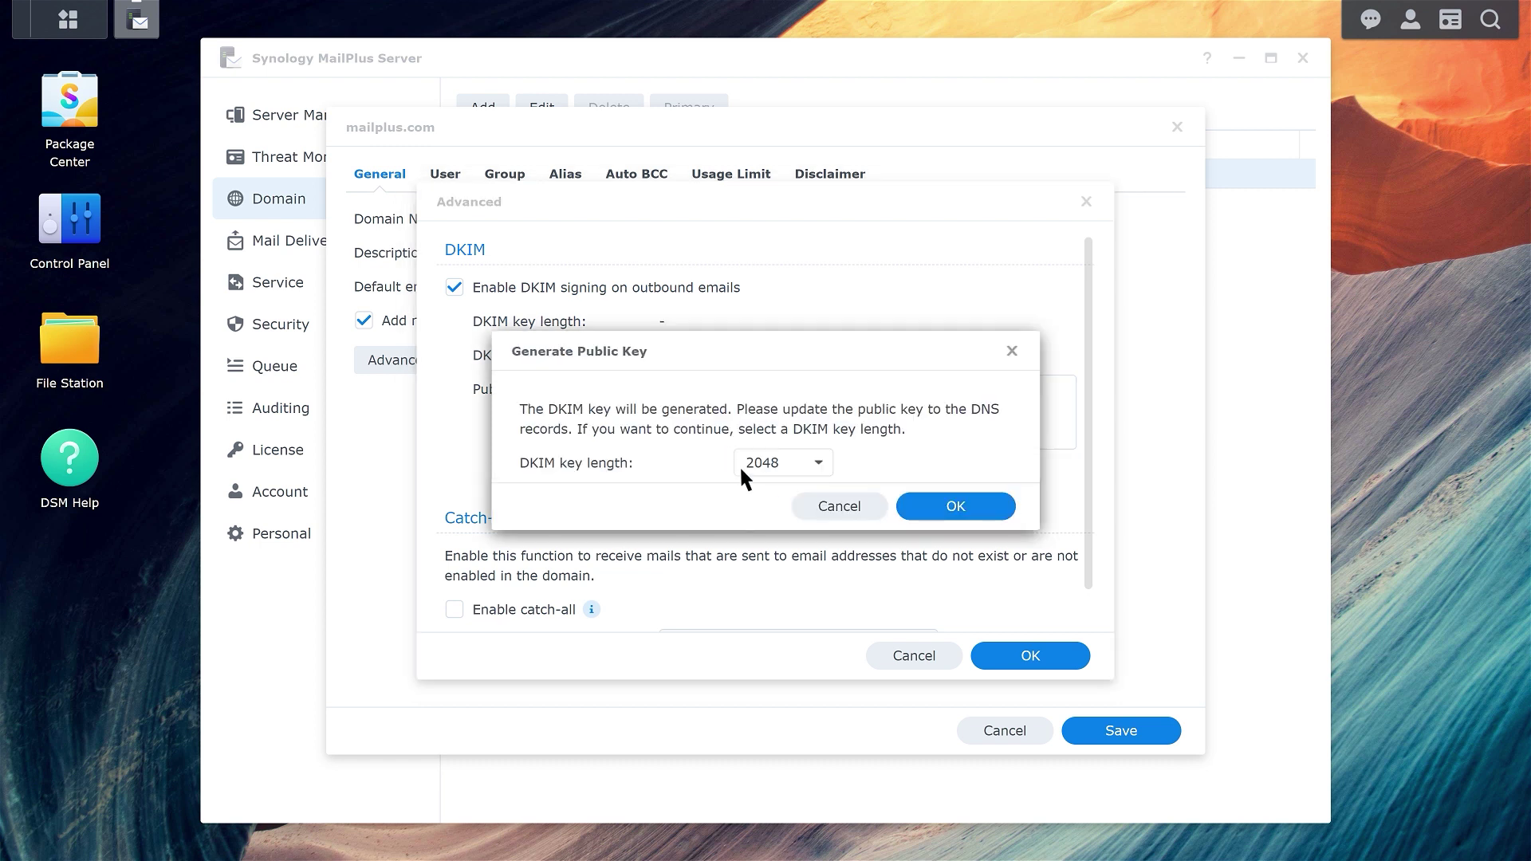
left_click(969, 512)
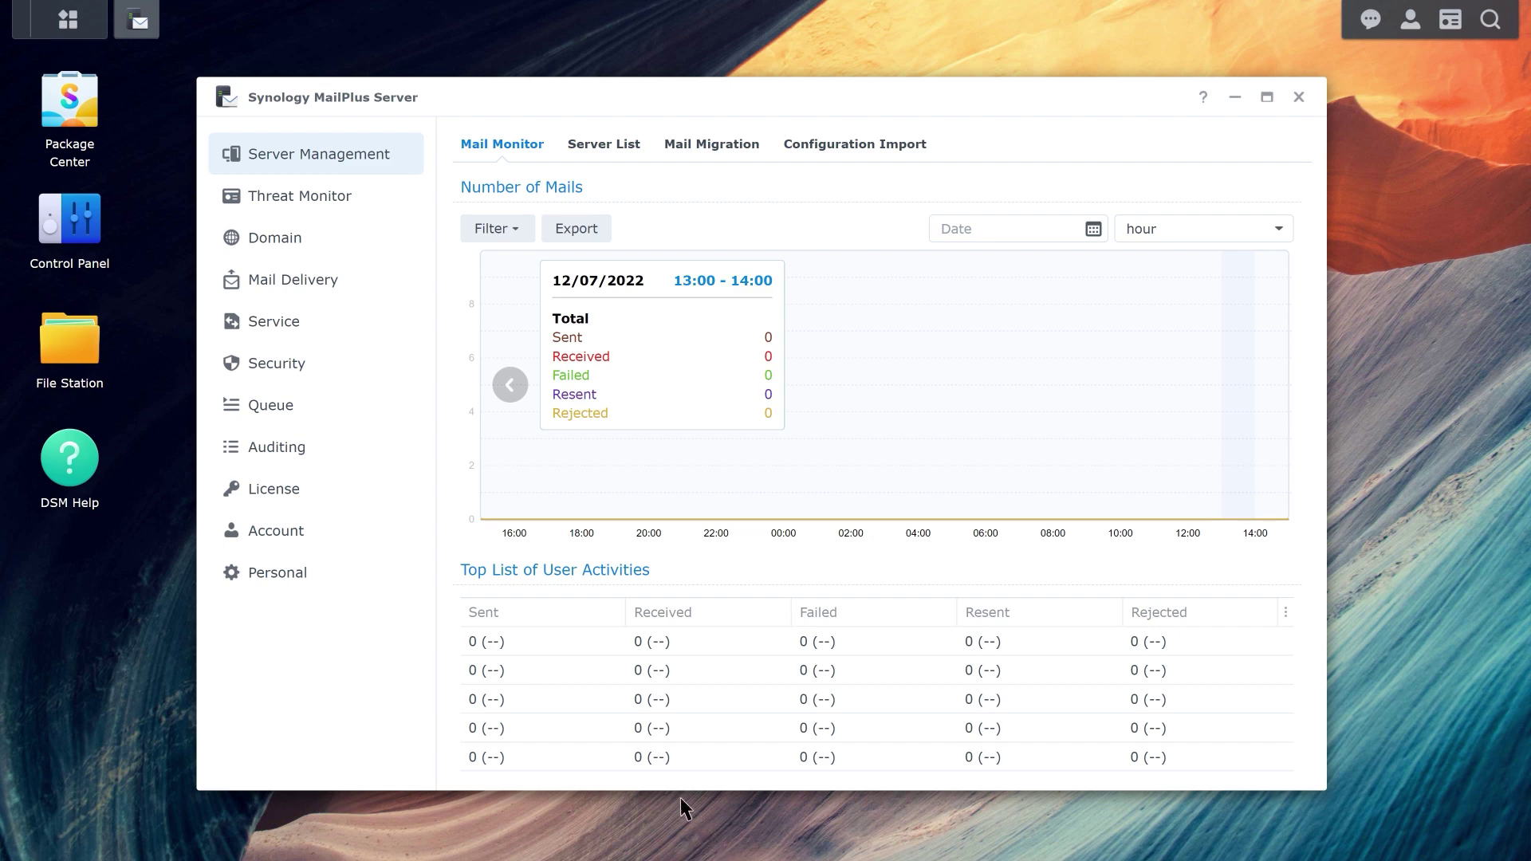
Generate a DANE TLSA record for port 25 with usage 3 in Security Authentication.
left_click(313, 363)
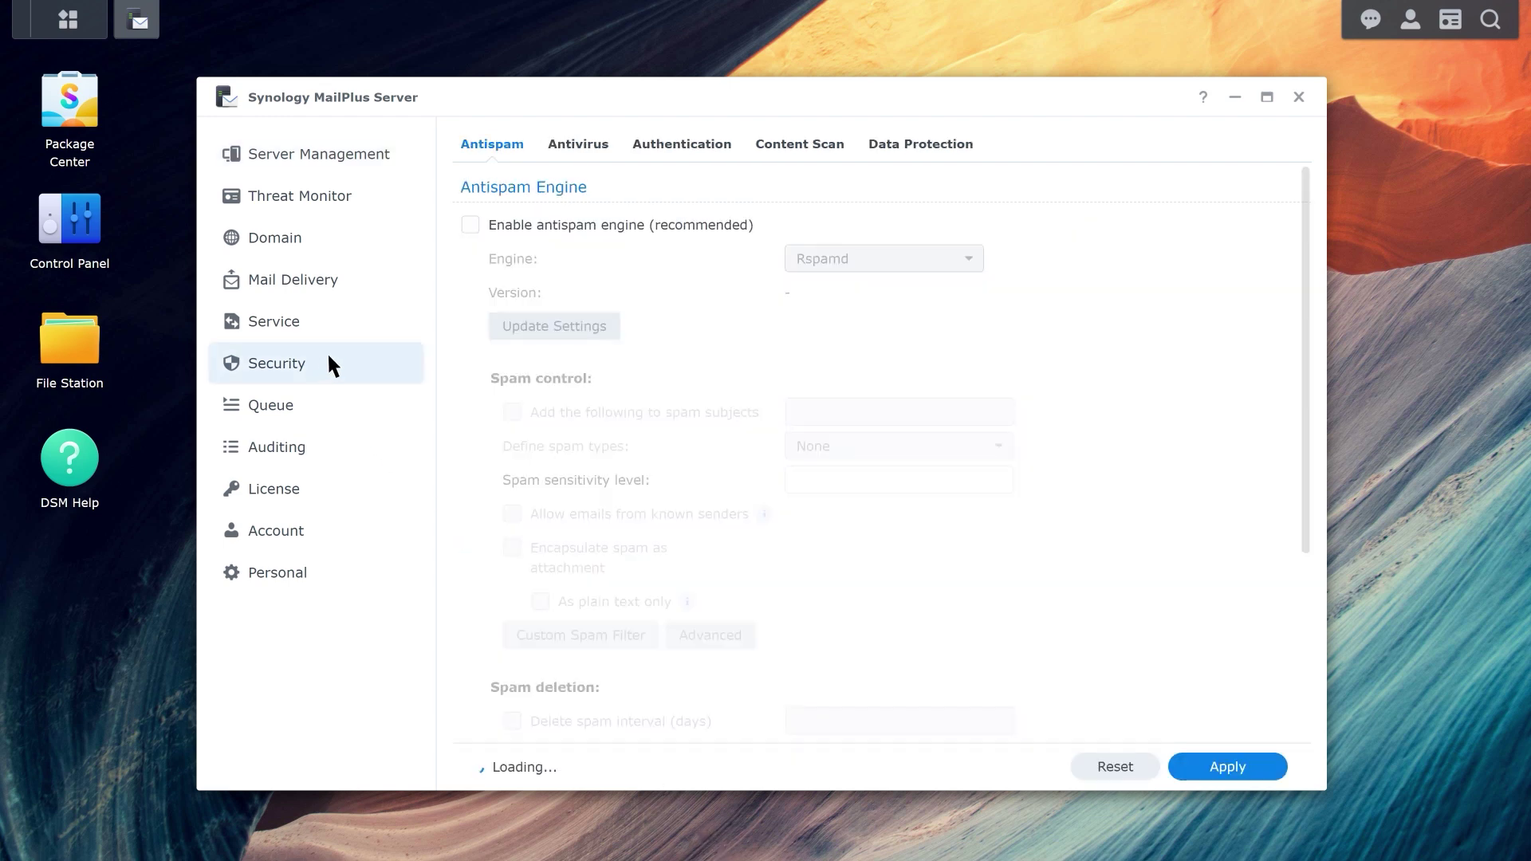
left_click(685, 150)
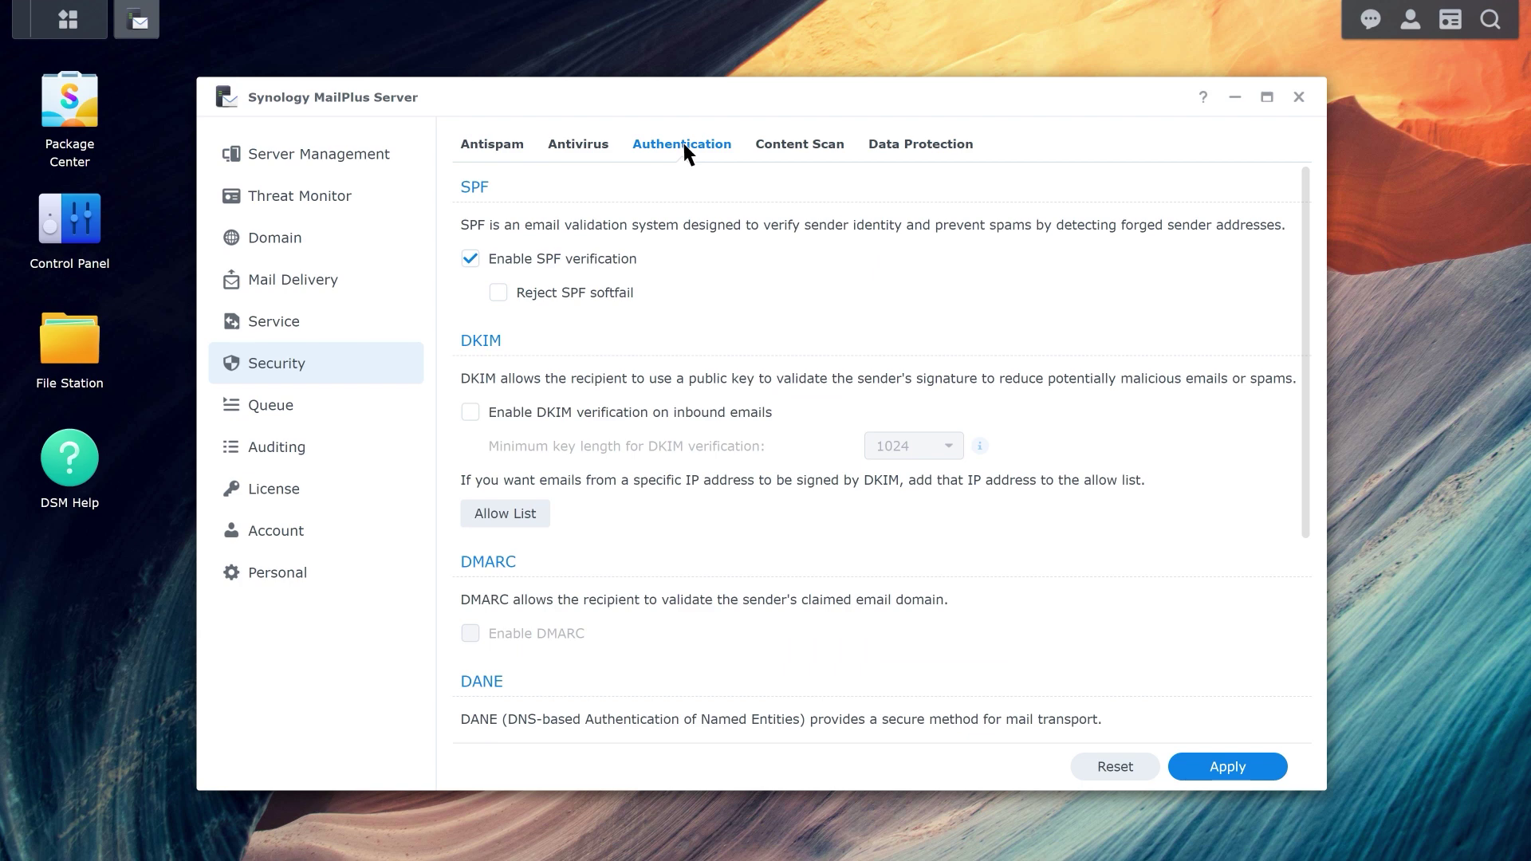
left_click_drag(1302, 351, 1285, 547)
left_click(552, 707)
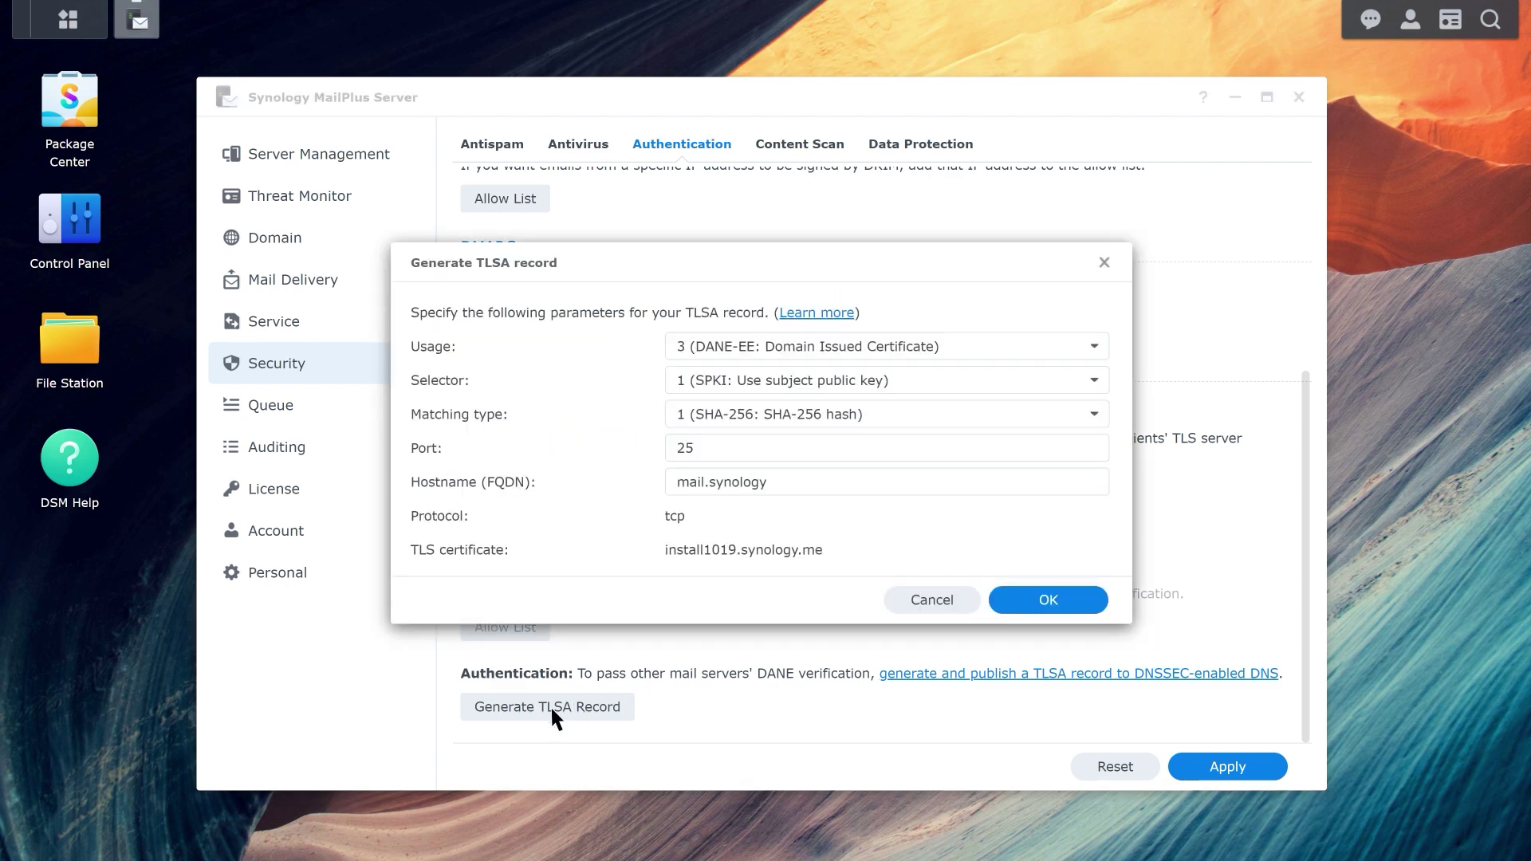
left_click(1050, 603)
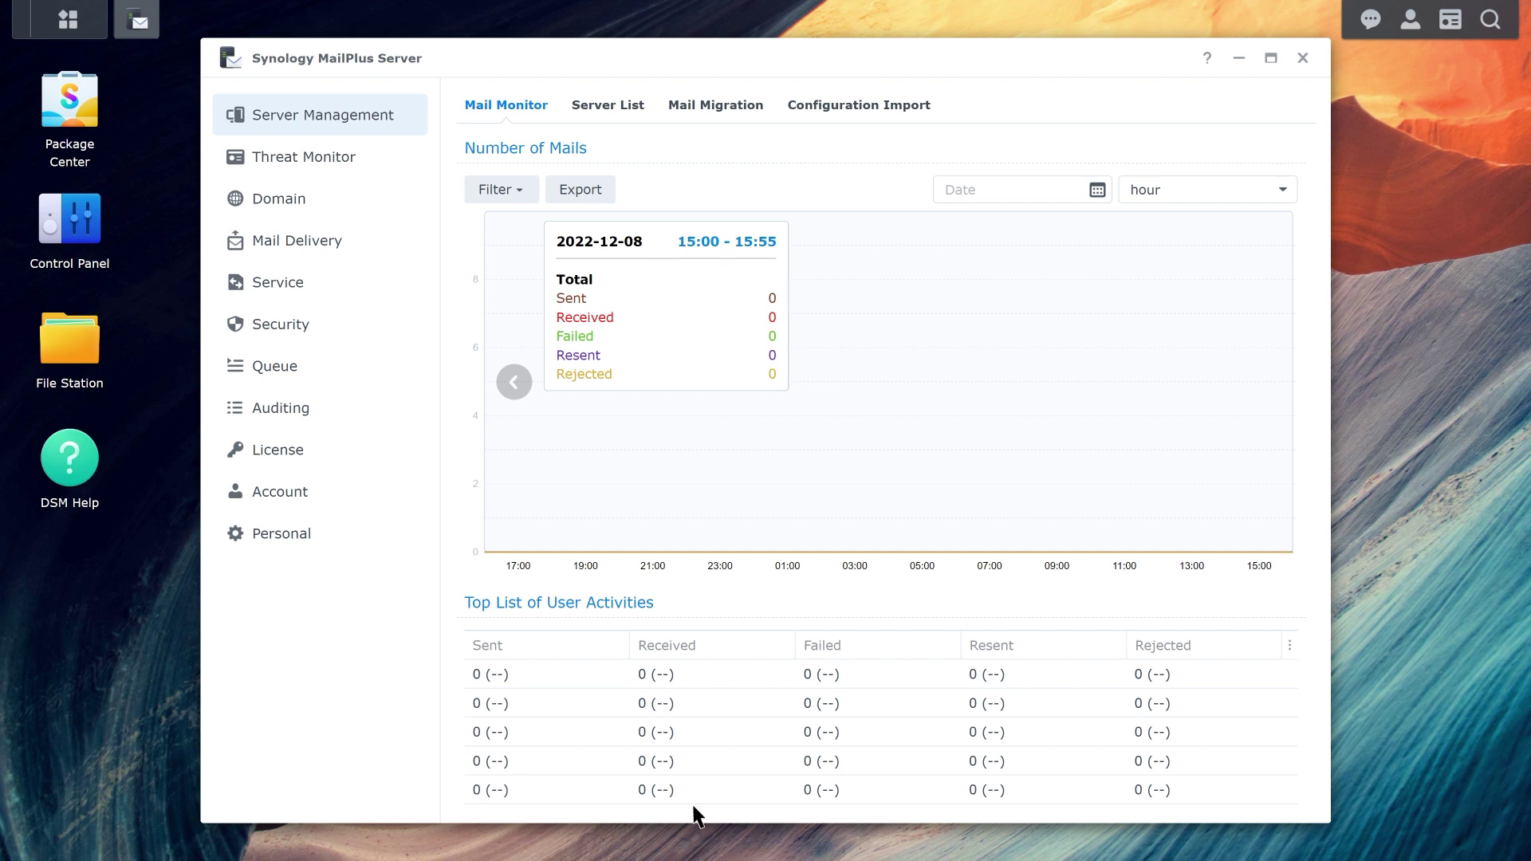
Enable the Rspamd antispam engine and check the three custom address spam filters.
left_click(321, 328)
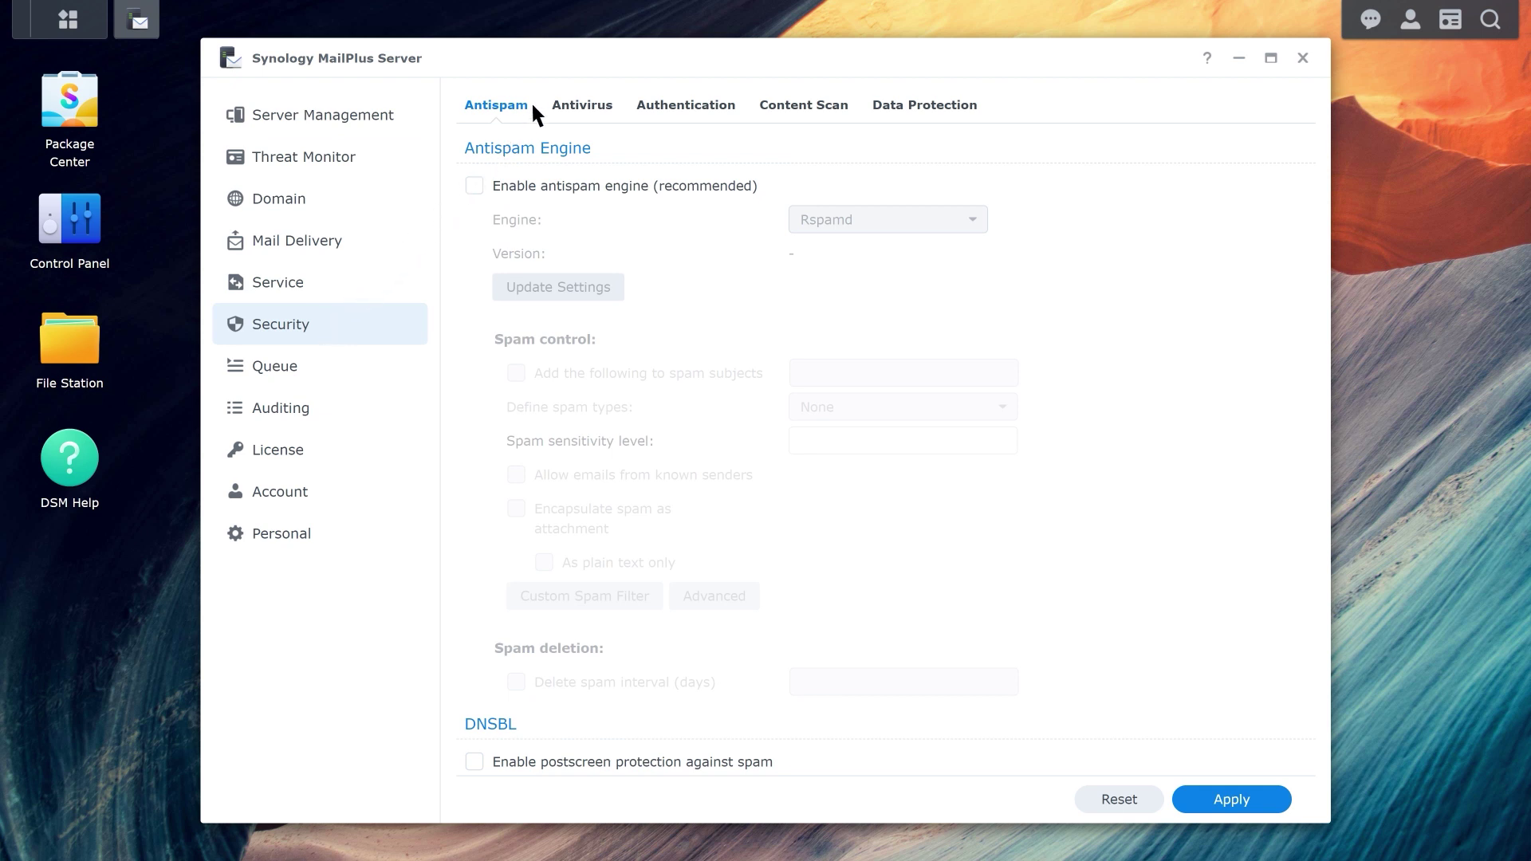
left_click(475, 186)
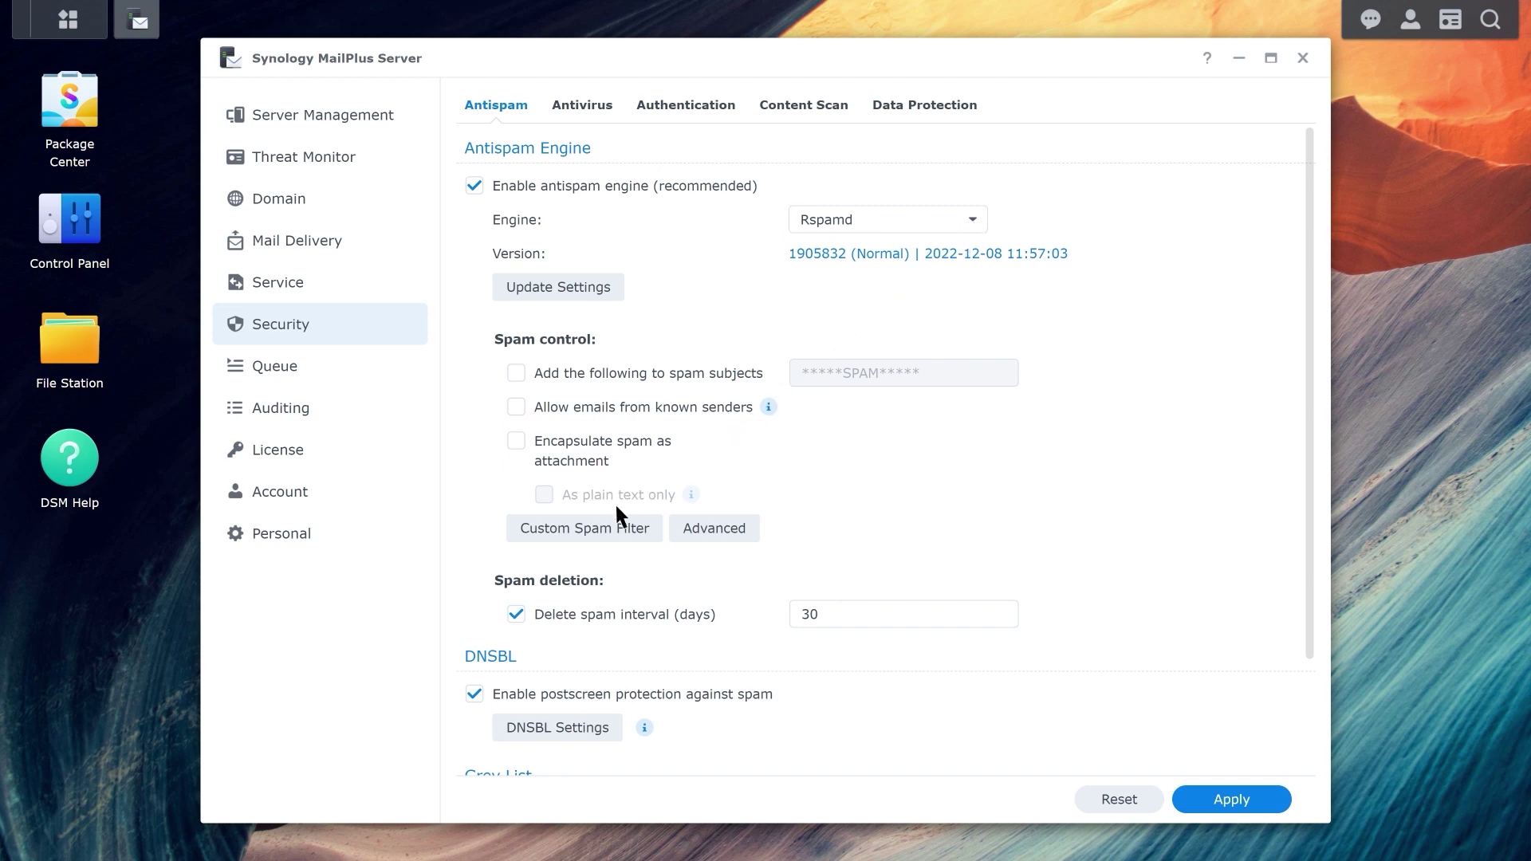
left_click(606, 527)
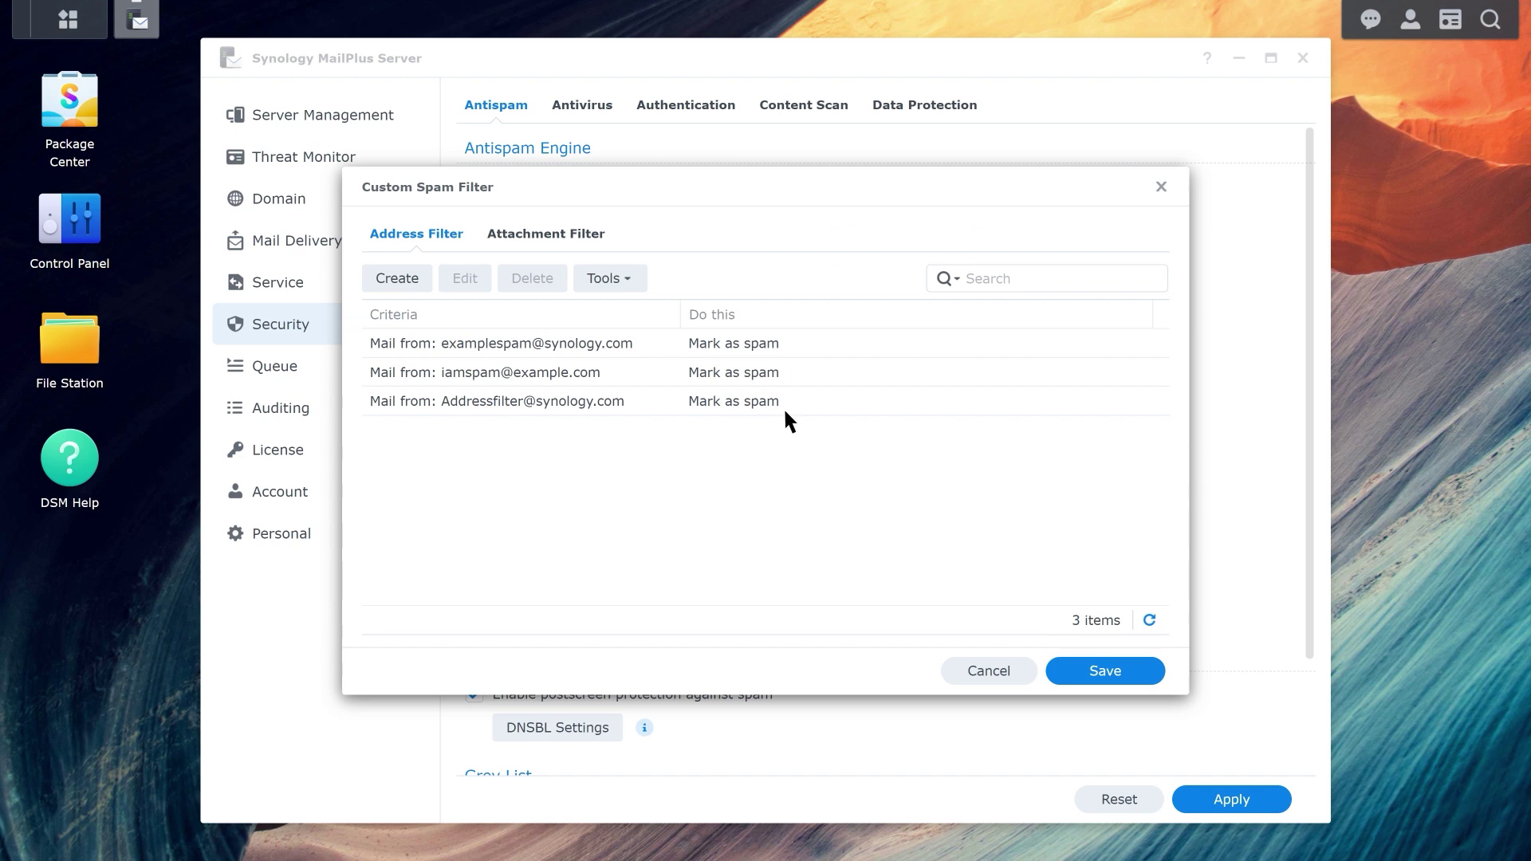
left_click(1162, 188)
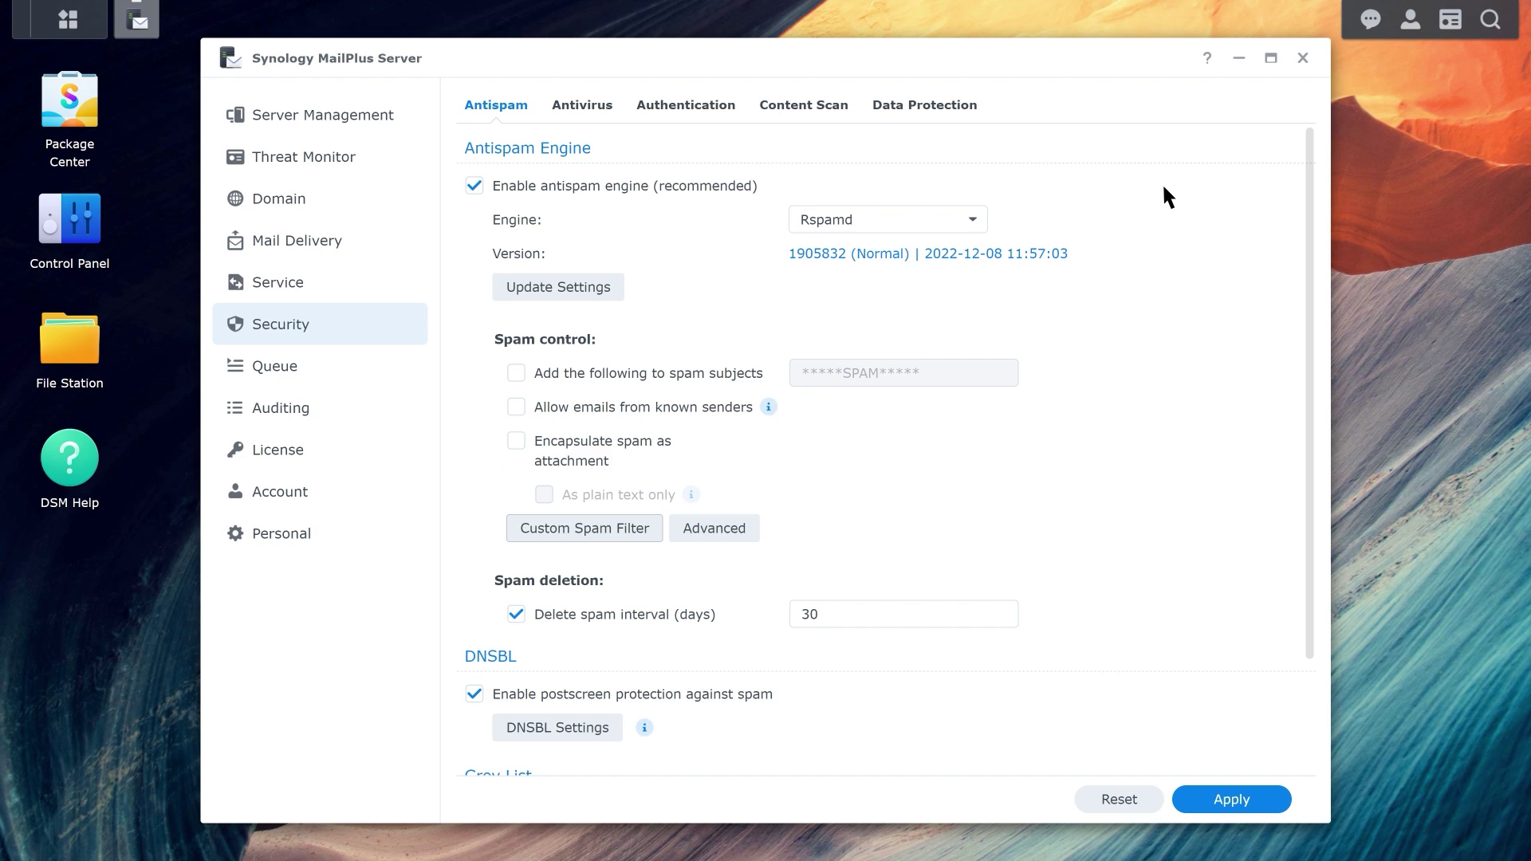
Show the advanced antispam auto-learning settings: Strict thresholds 12 and -1.
left_click(714, 528)
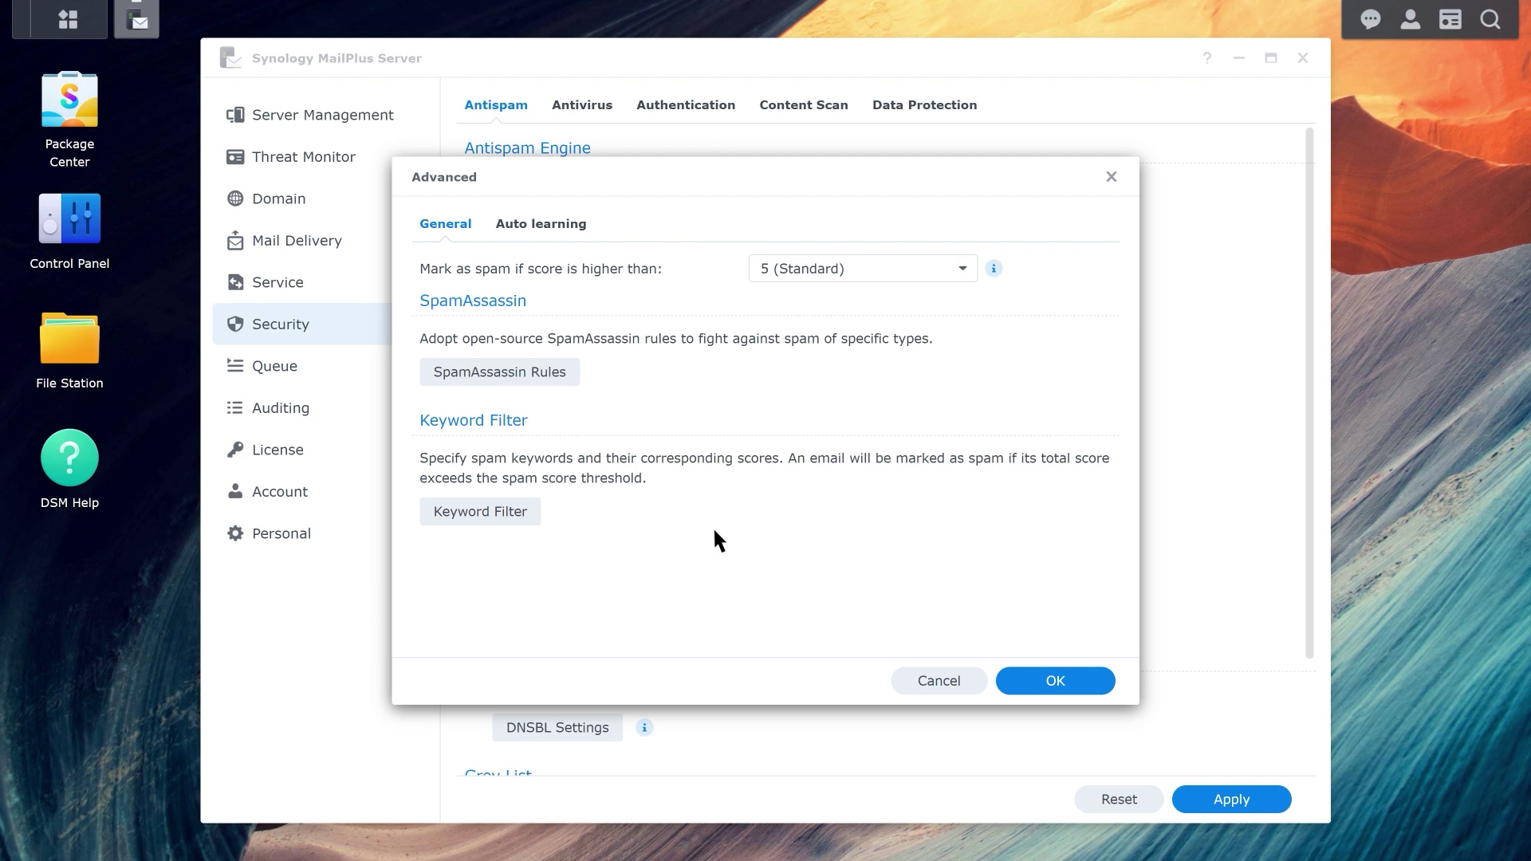
left_click(545, 228)
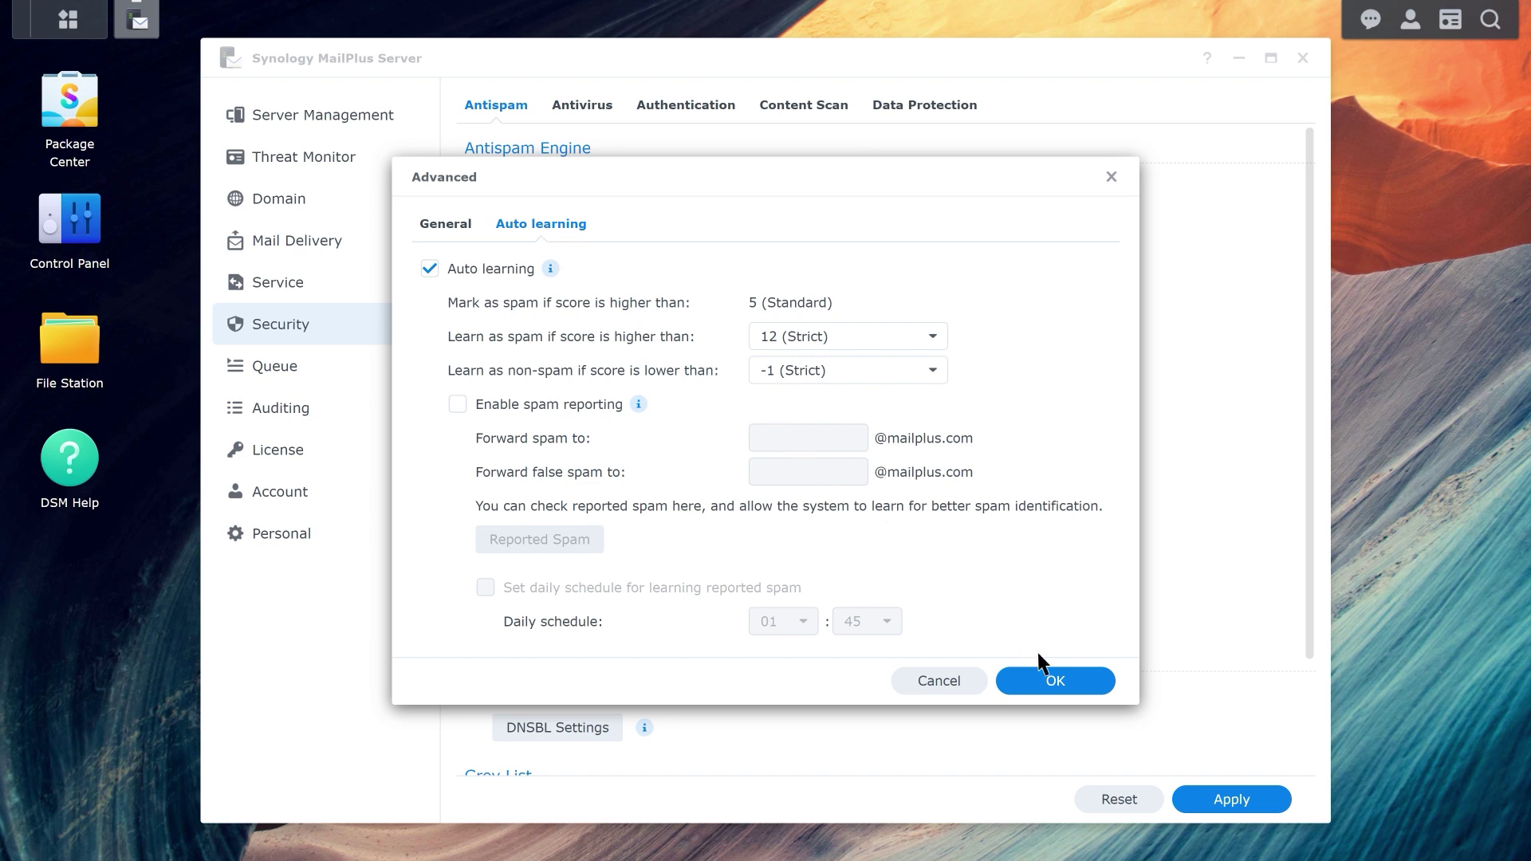
Accept the advanced antispam options and enable DNSBL postscreen protection against spam.
left_click(1071, 683)
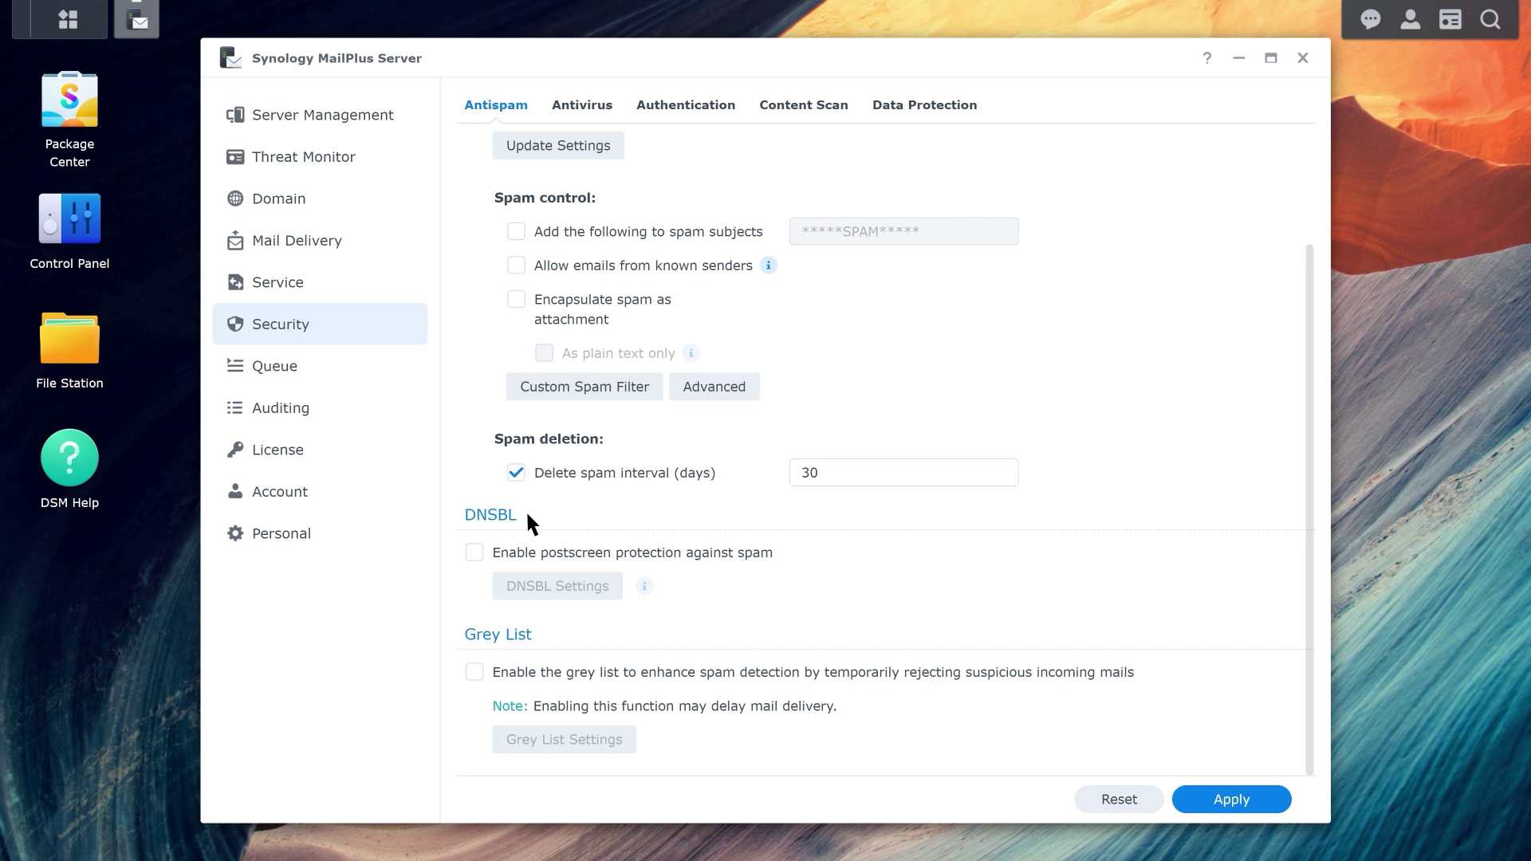
left_click(474, 552)
Add the pasted Abusix combined mail zone as a new DNSBL server with score 5.
left_click(611, 587)
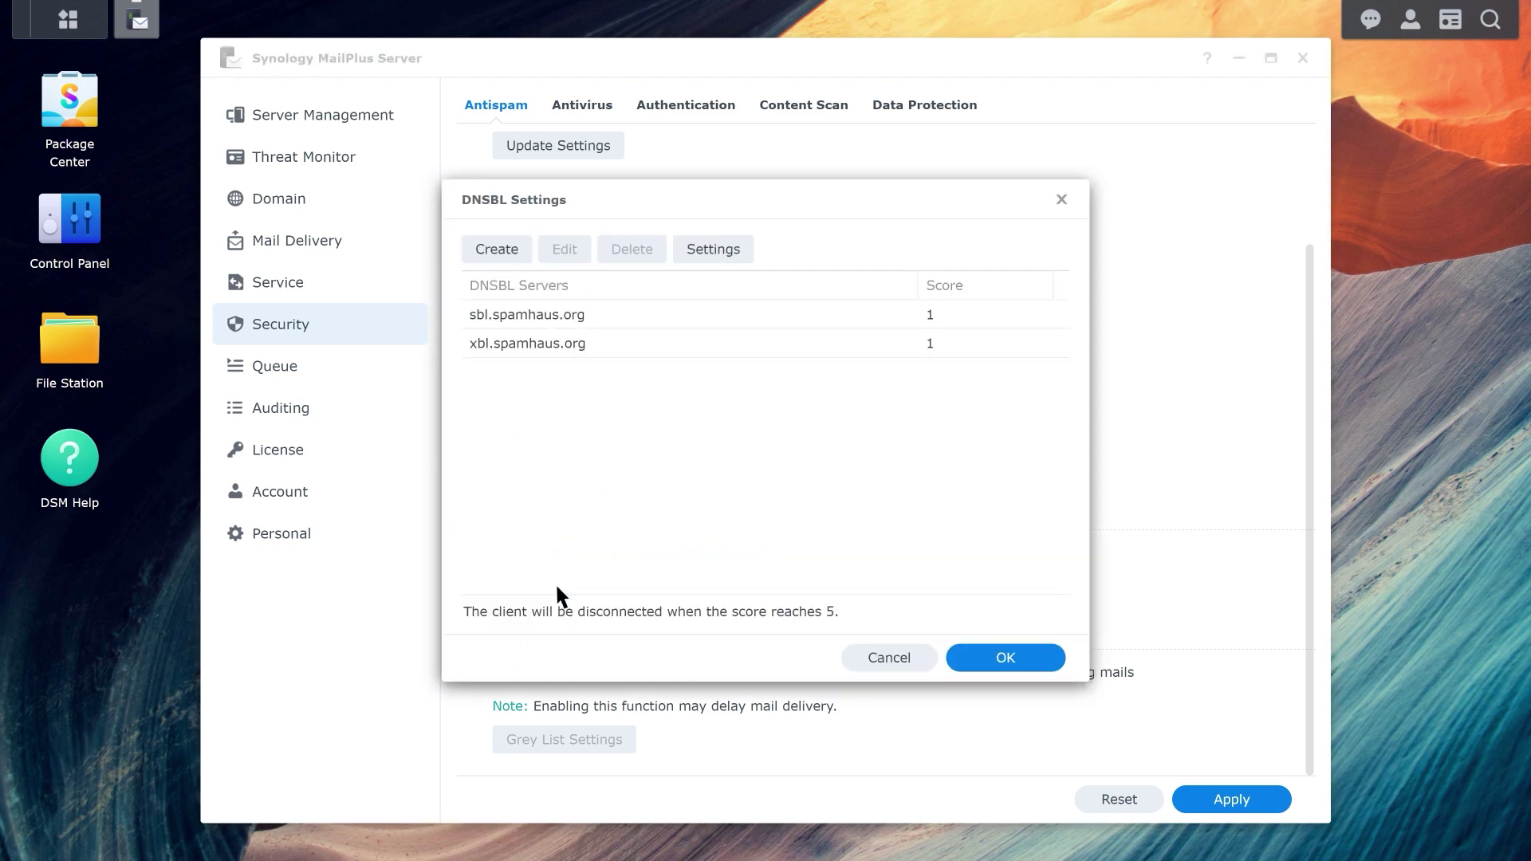
left_click(500, 253)
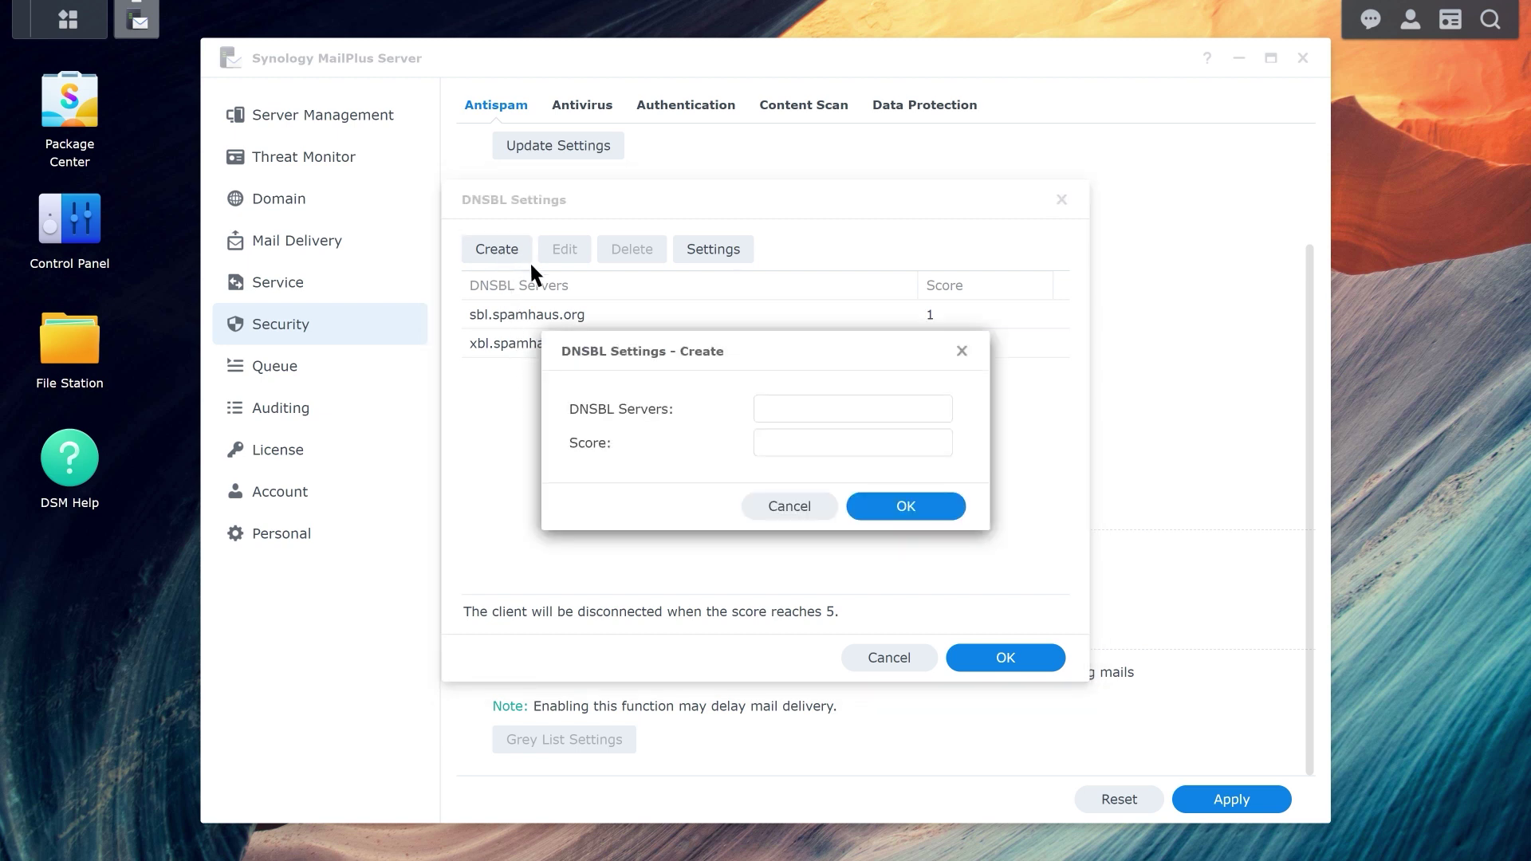
left_click(851, 407)
type("PYRTNR7Pz3QR3.combined.mail.abusix.zone")
key("Tab")
type("5")
left_click(907, 506)
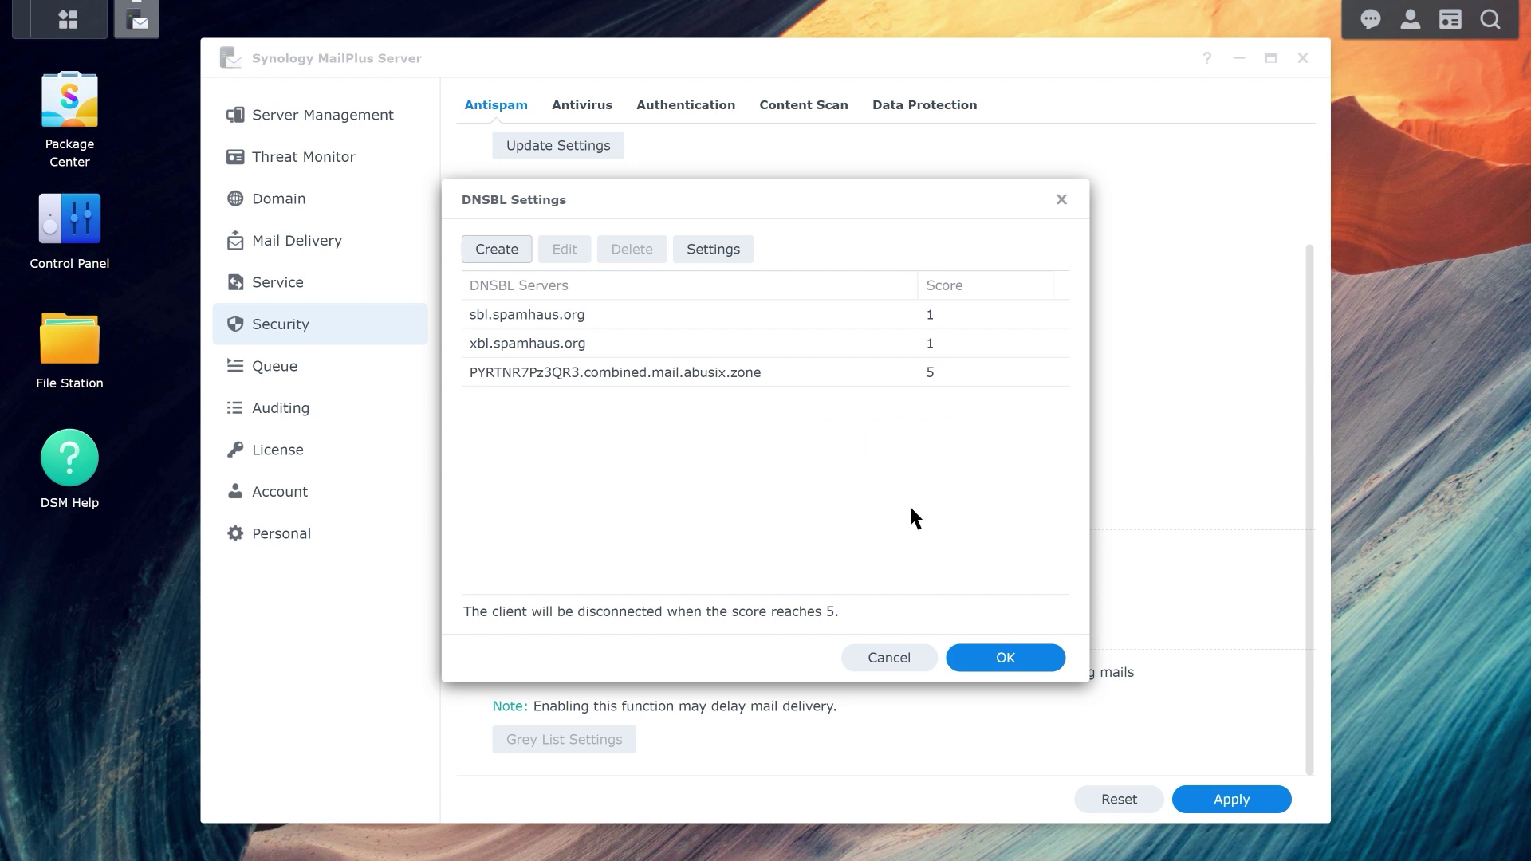
Keep the DNSBL disconnect threshold at 5 and confirm the server list.
left_click(641, 381)
left_click(714, 251)
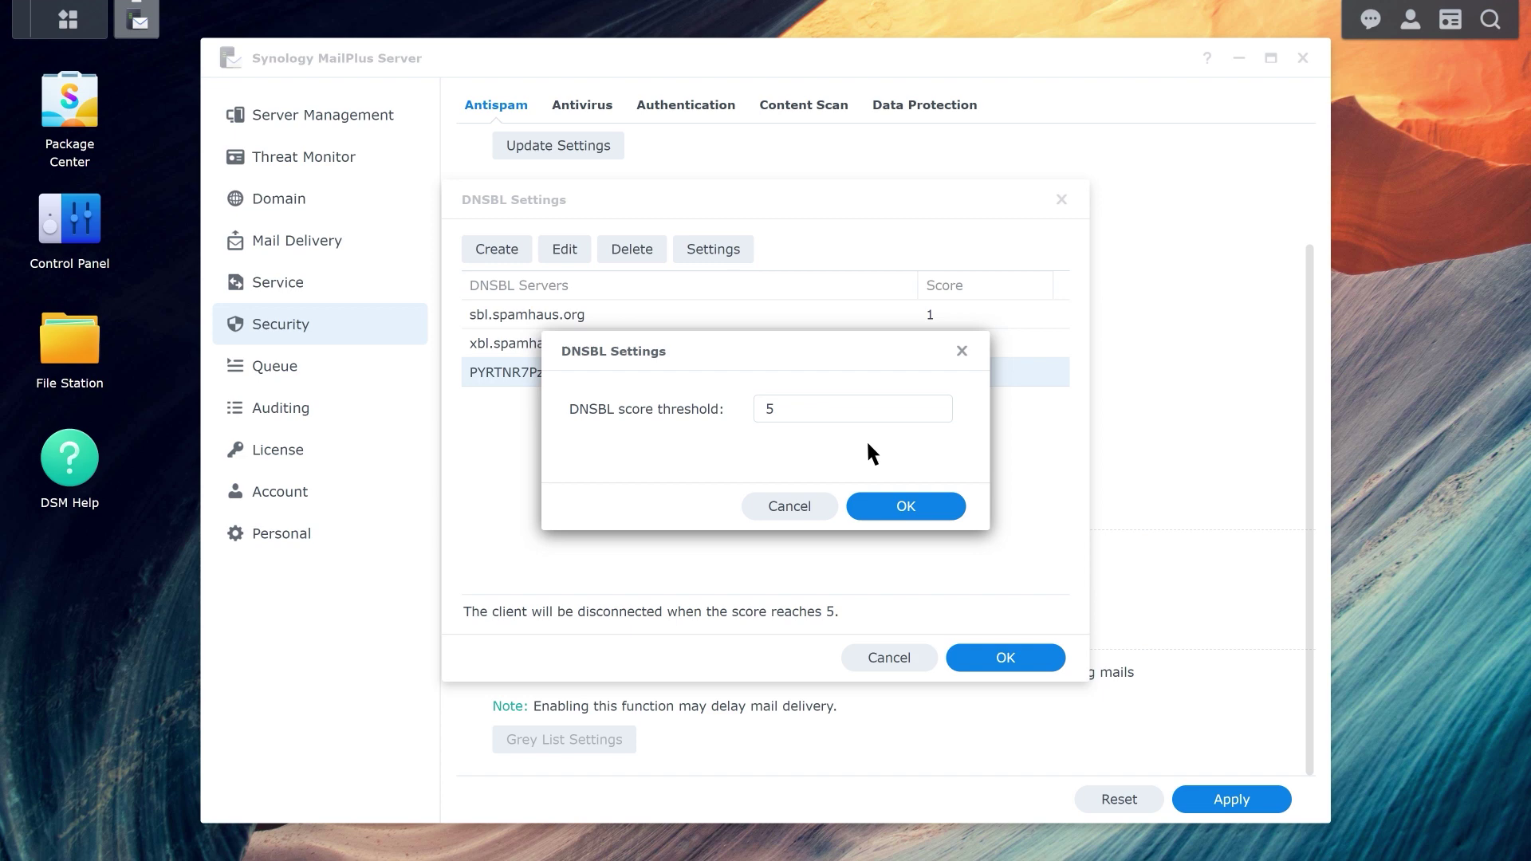
left_click(915, 508)
left_click(999, 657)
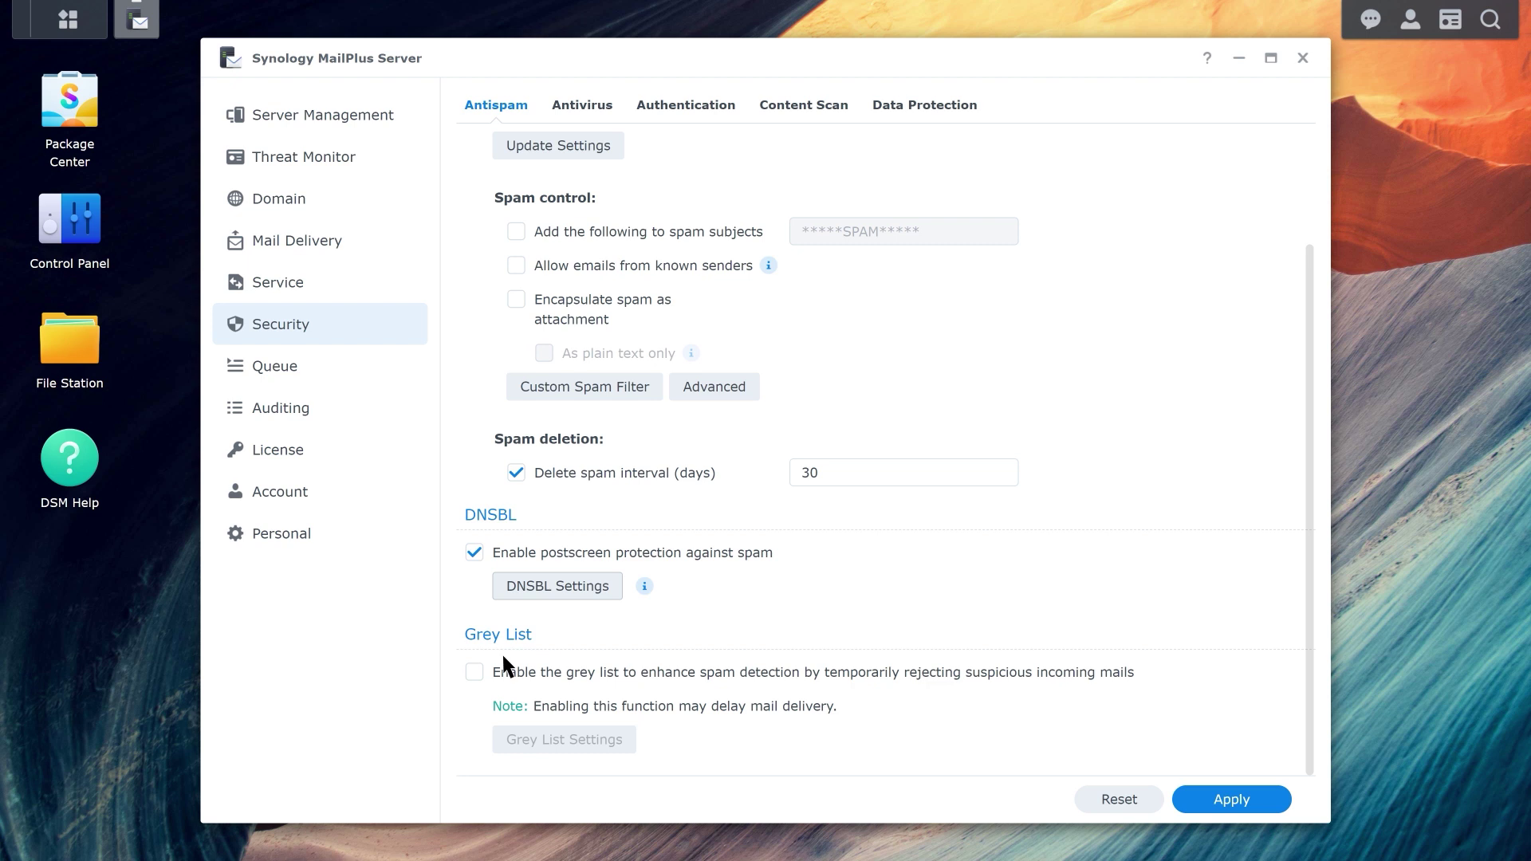
Enable the grey list and set its grey list period to 5 minutes.
left_click(475, 672)
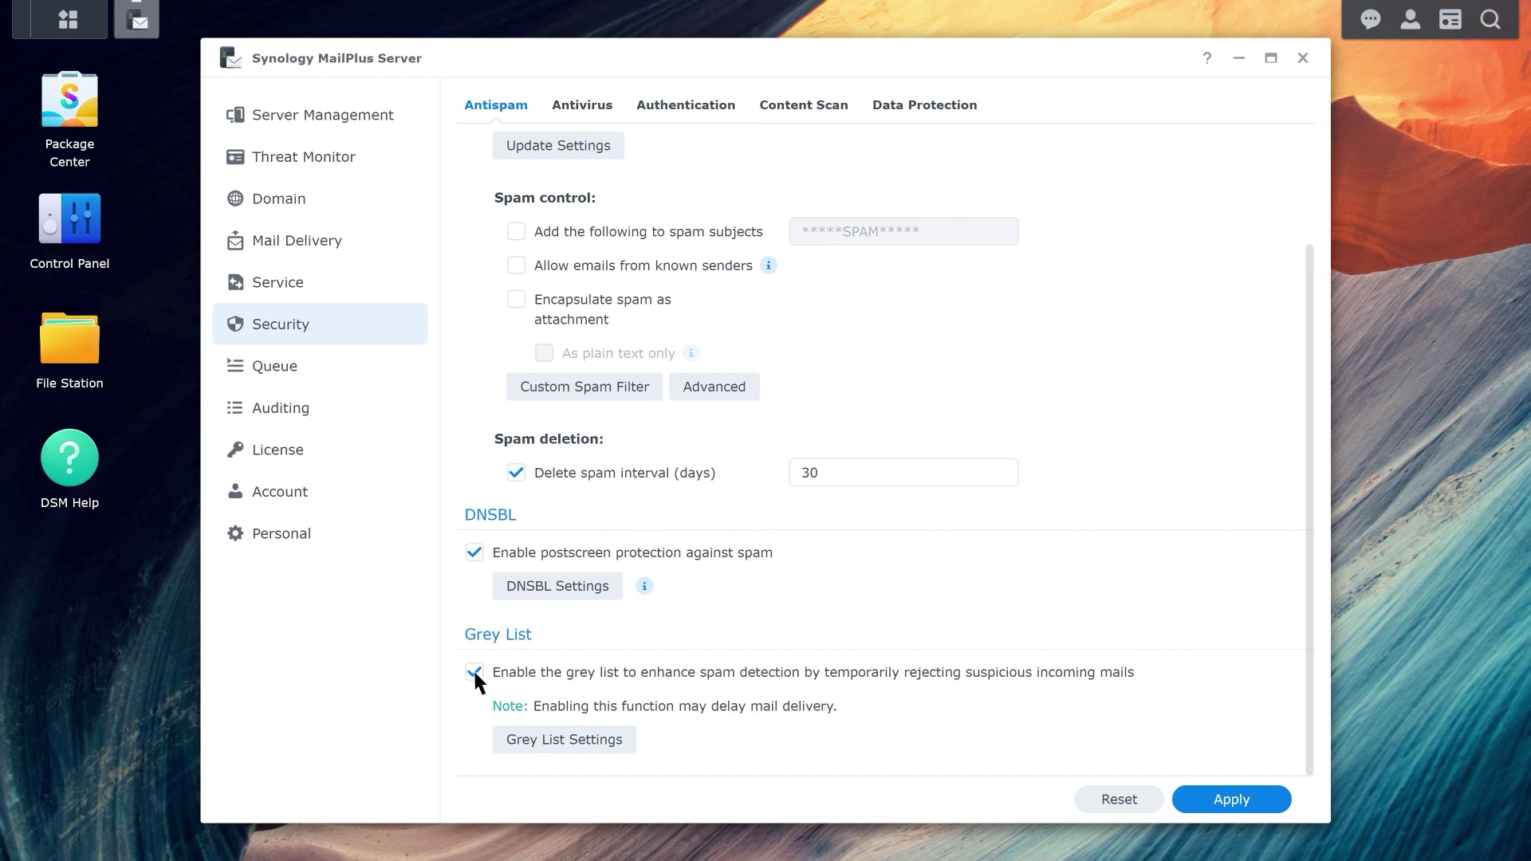
left_click(567, 739)
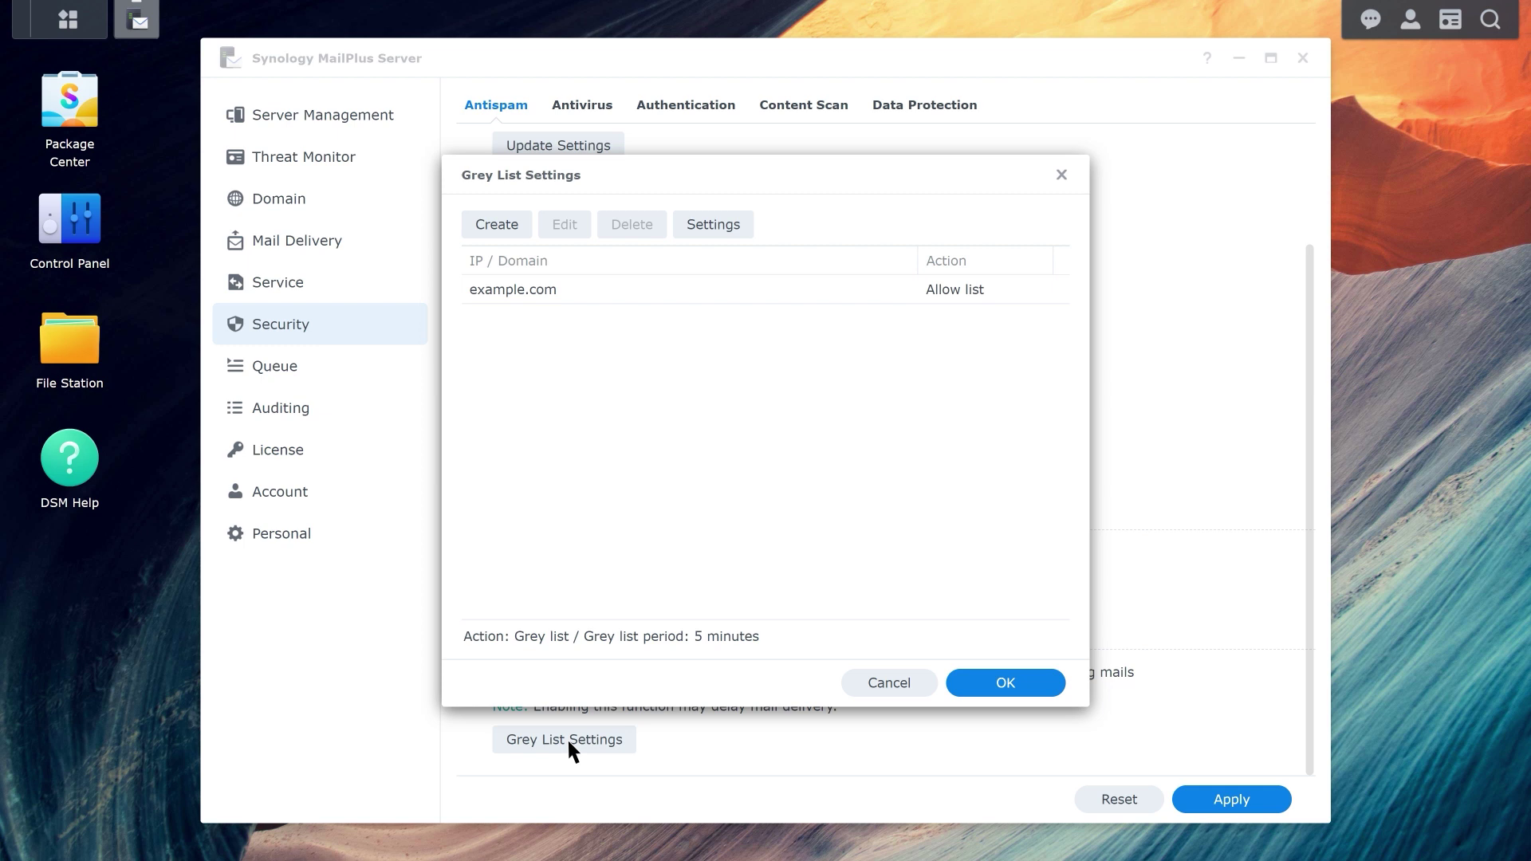
left_click(566, 302)
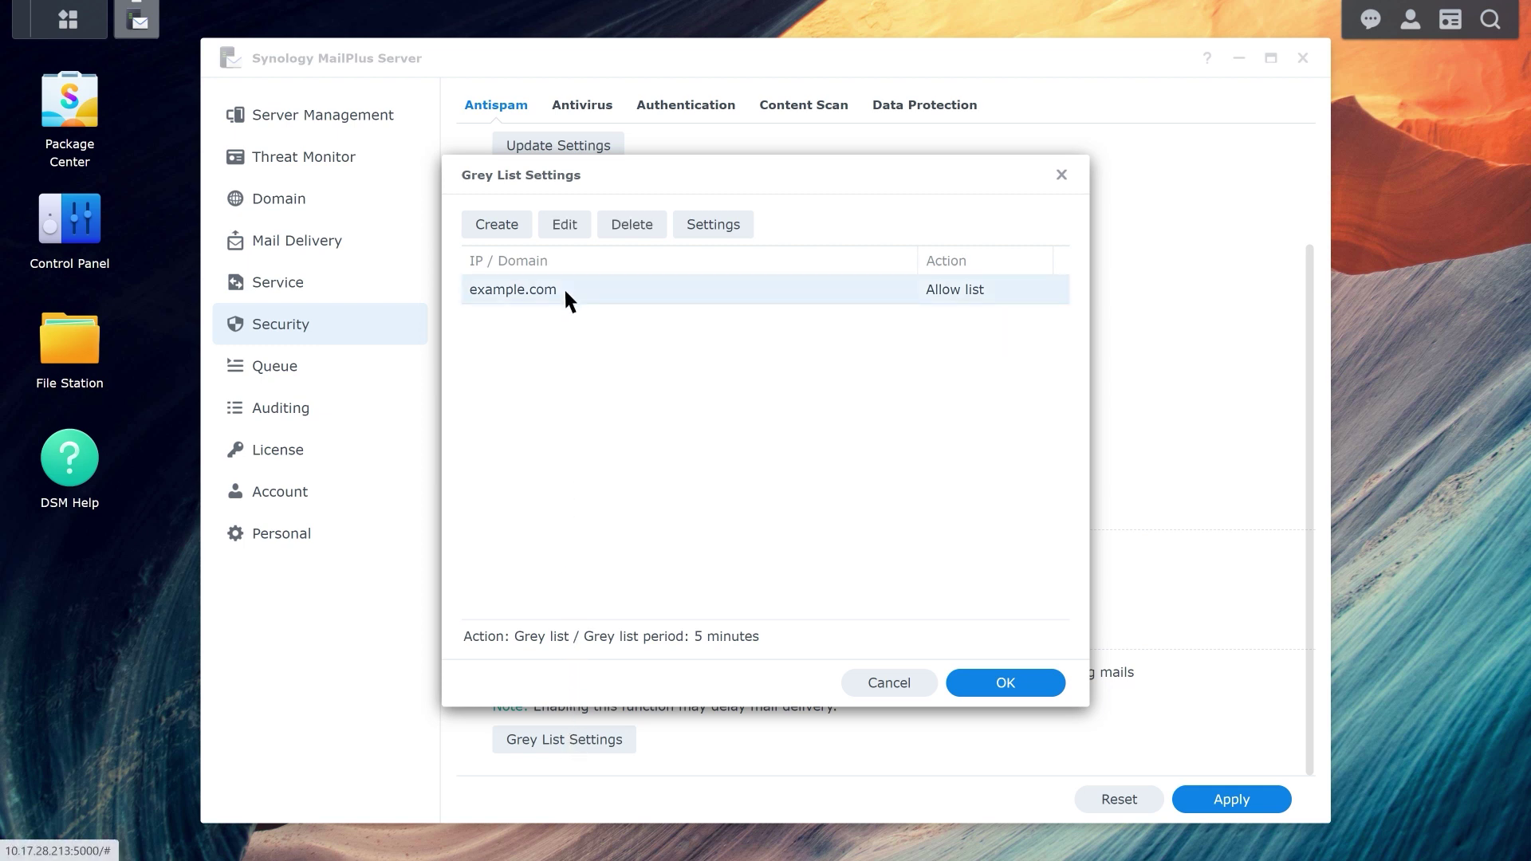
left_click(712, 224)
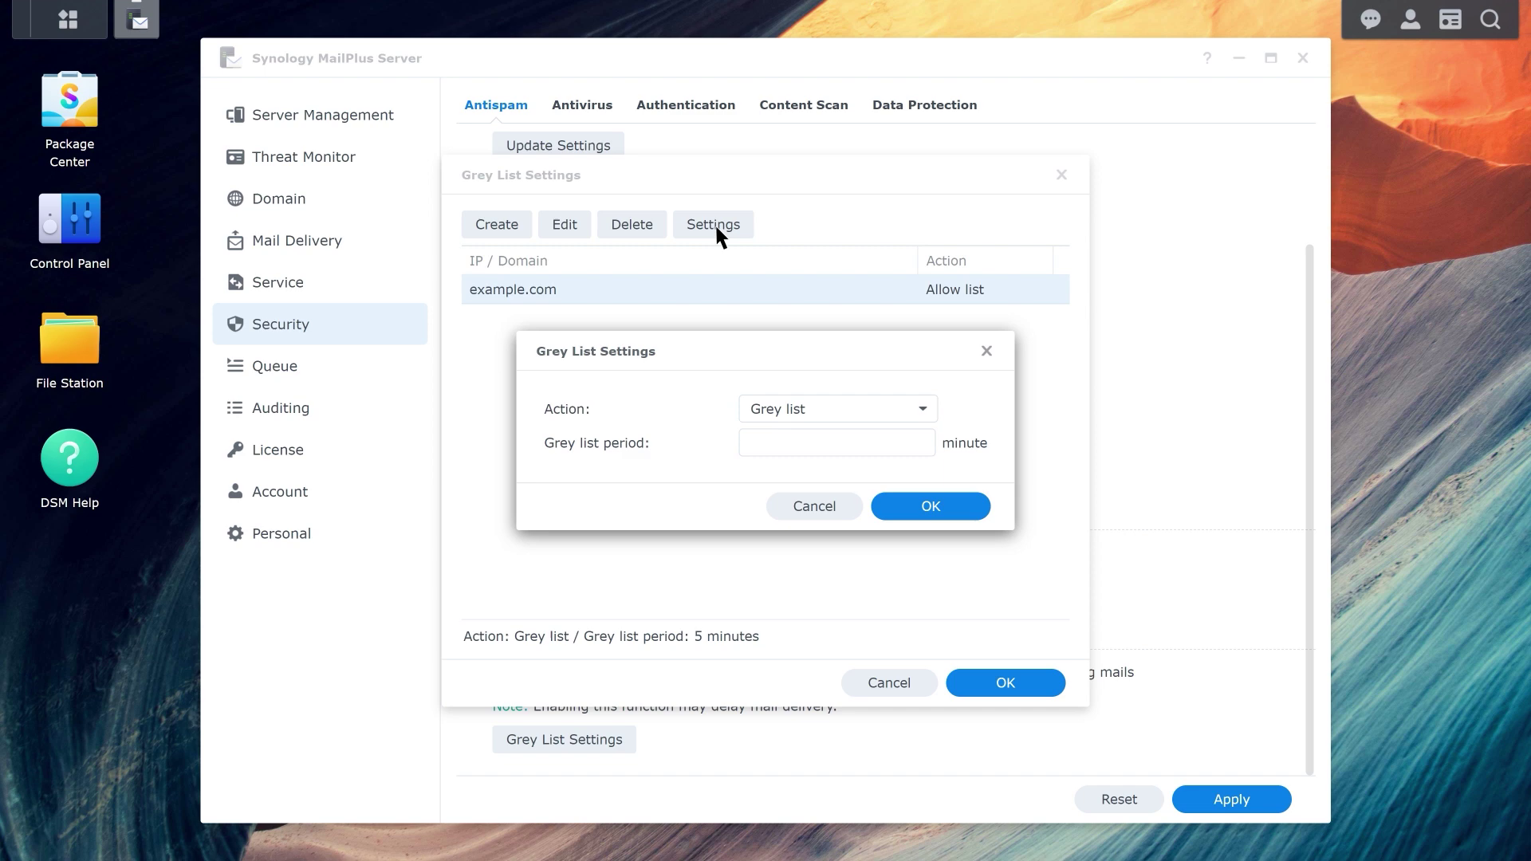
left_click(773, 451)
type("5")
left_click(944, 511)
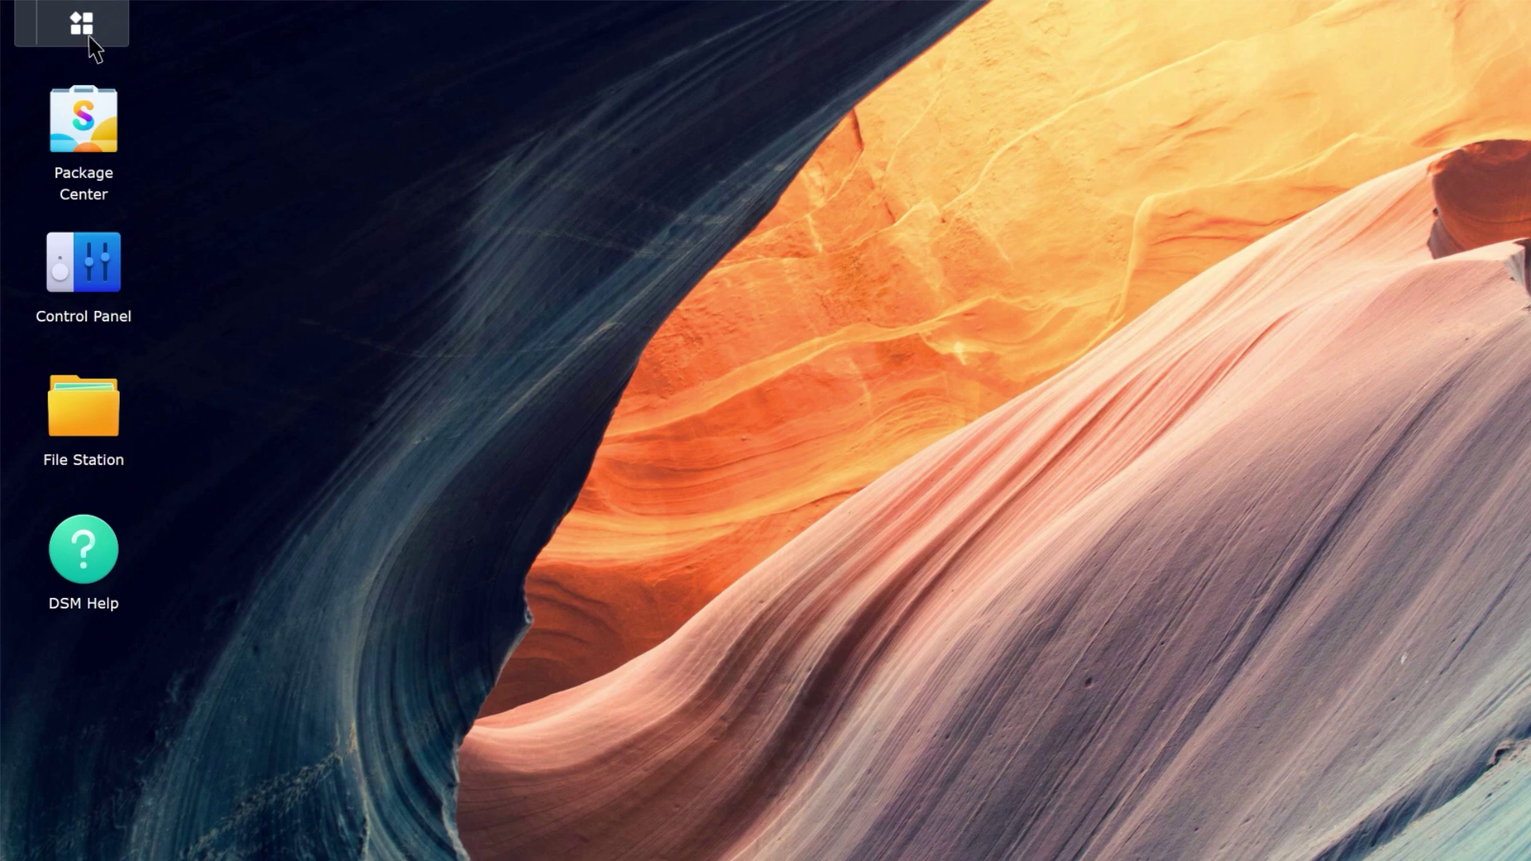
Relaunch MailPlus Server and view the Security Antivirus tab, where ClamAV is unchecked.
left_click(88, 33)
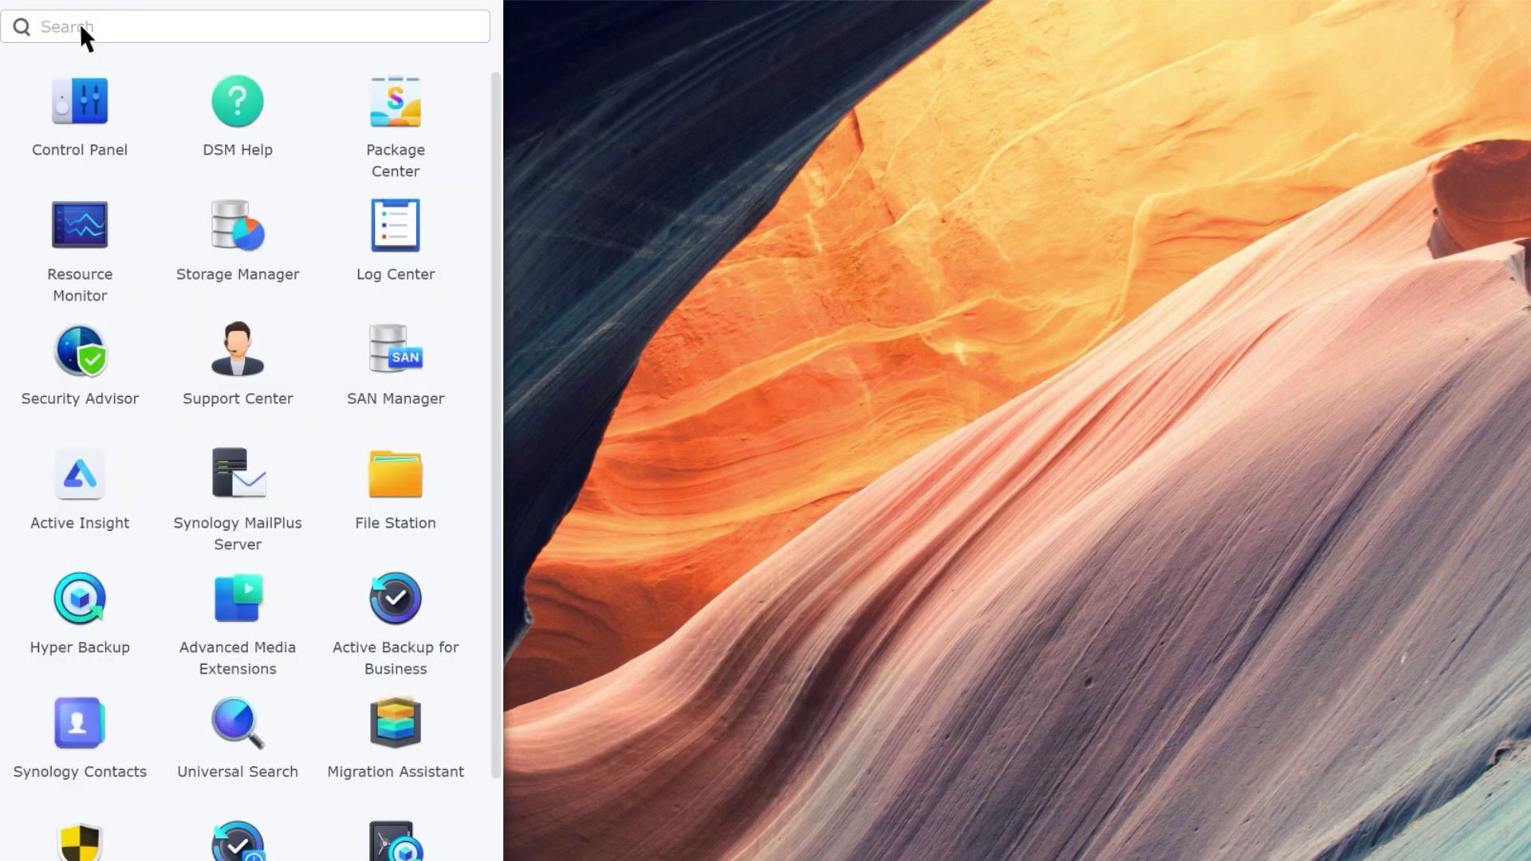
left_click(252, 478)
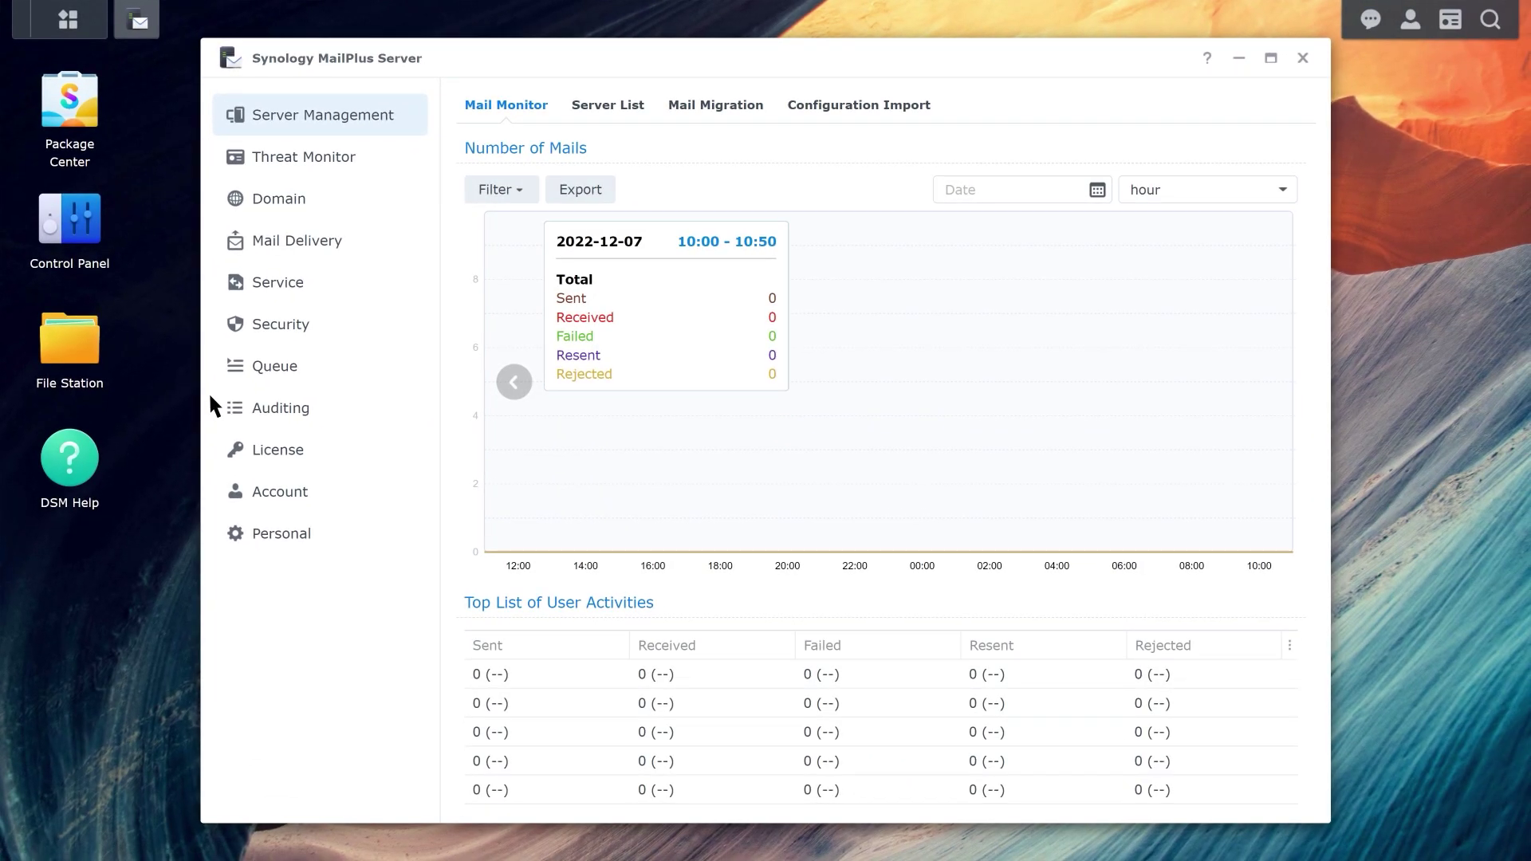
left_click(317, 323)
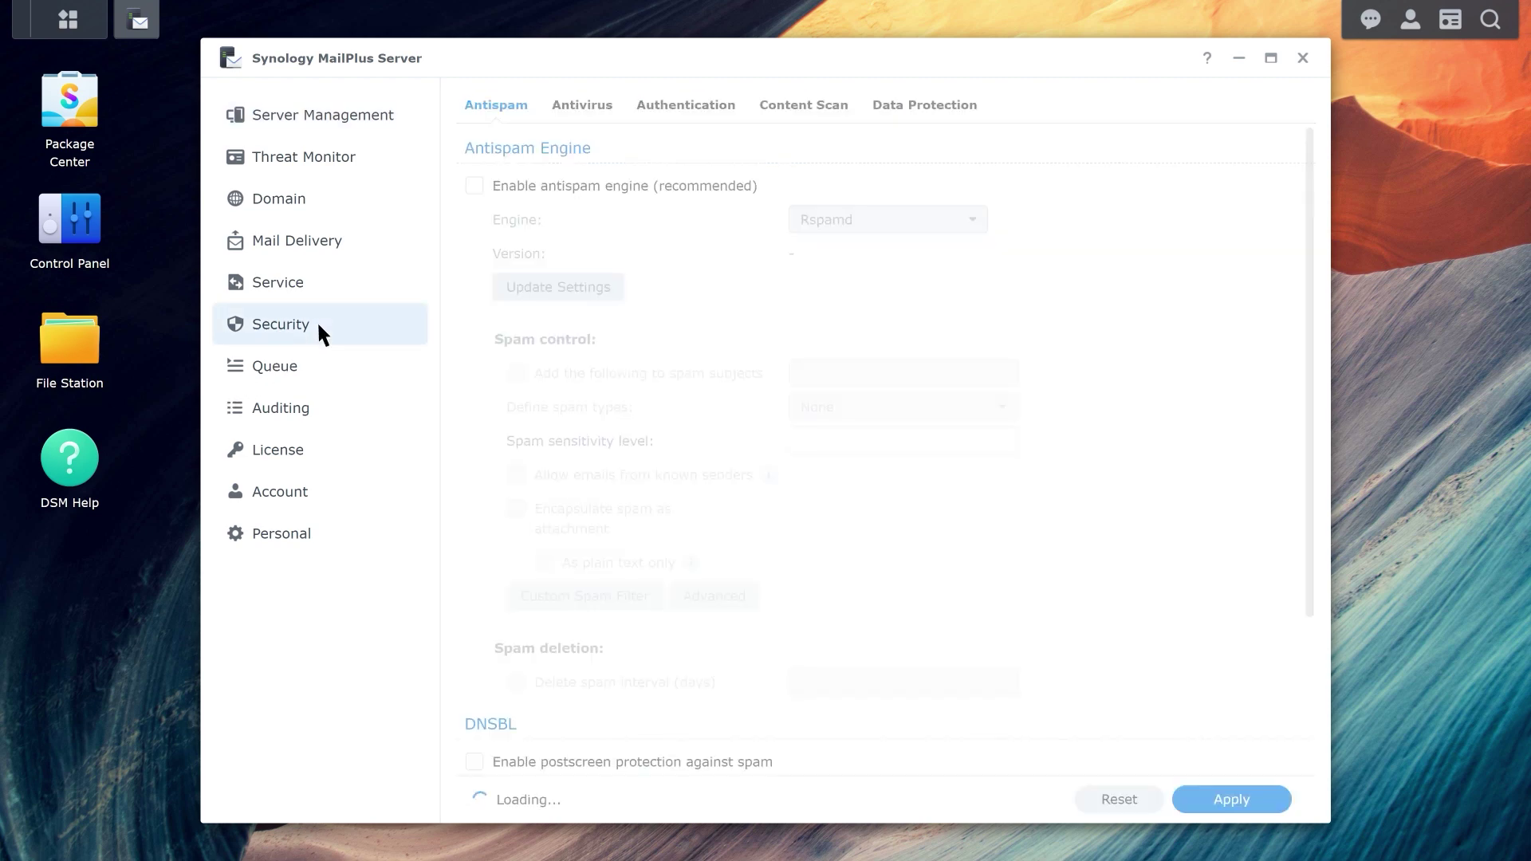
left_click(584, 112)
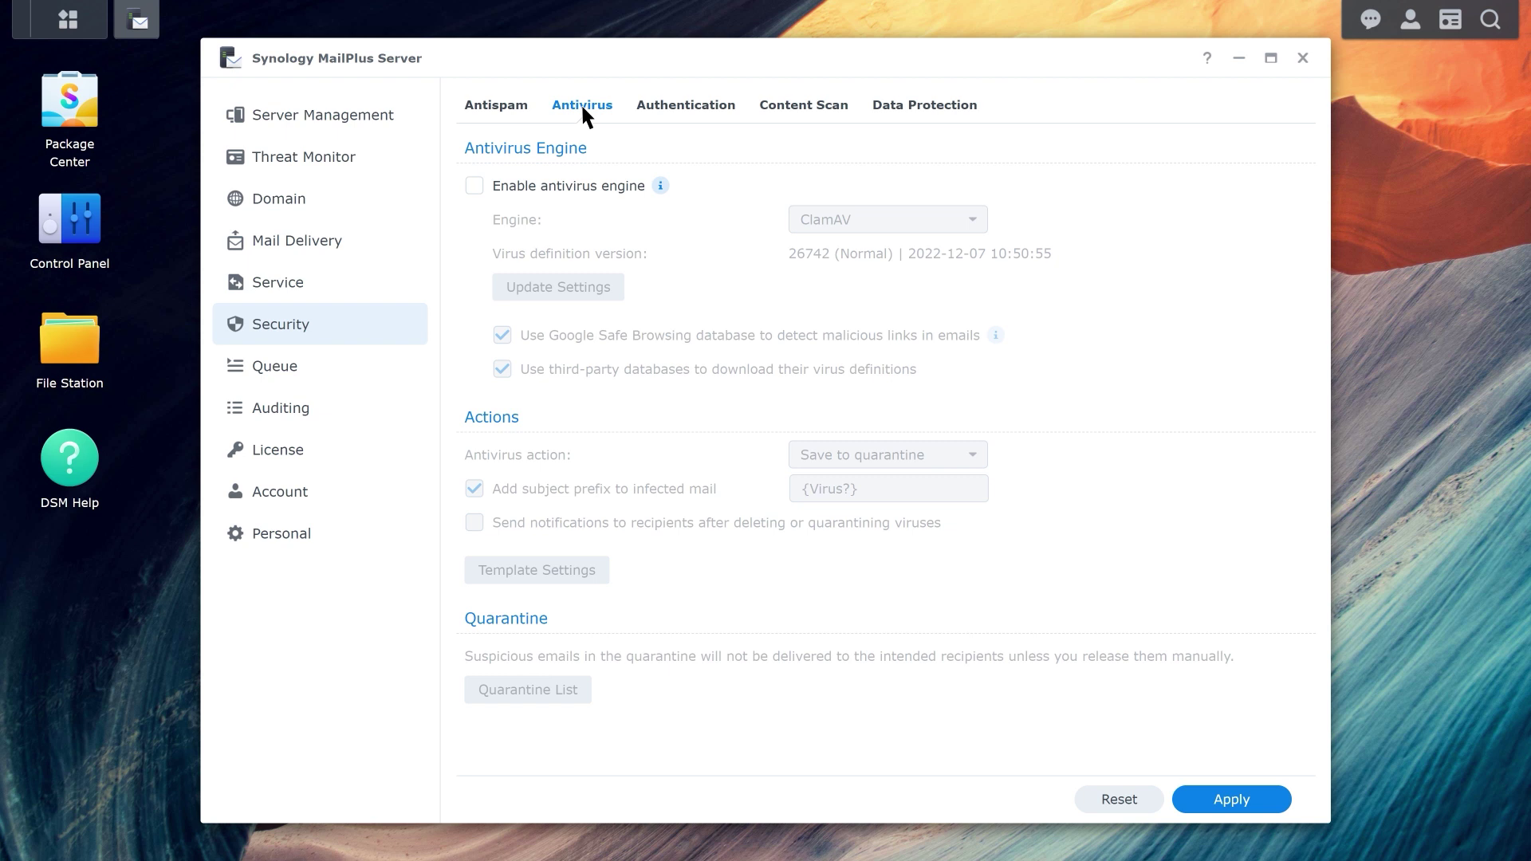
Turn on the antivirus engine with ClamAV selected and bring up its virus-definition Update Settings.
left_click(475, 186)
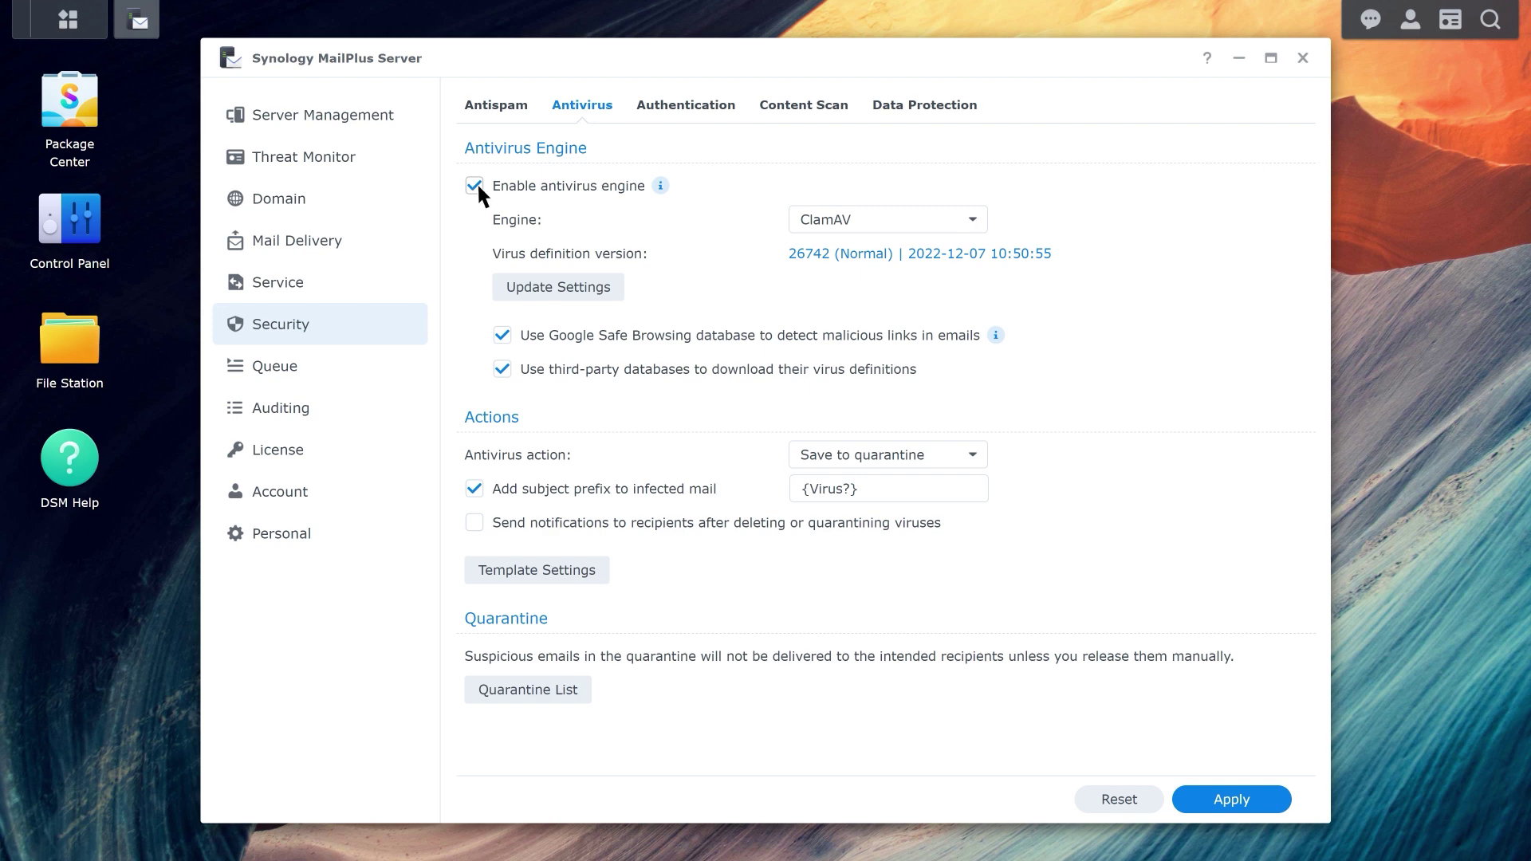
left_click(973, 223)
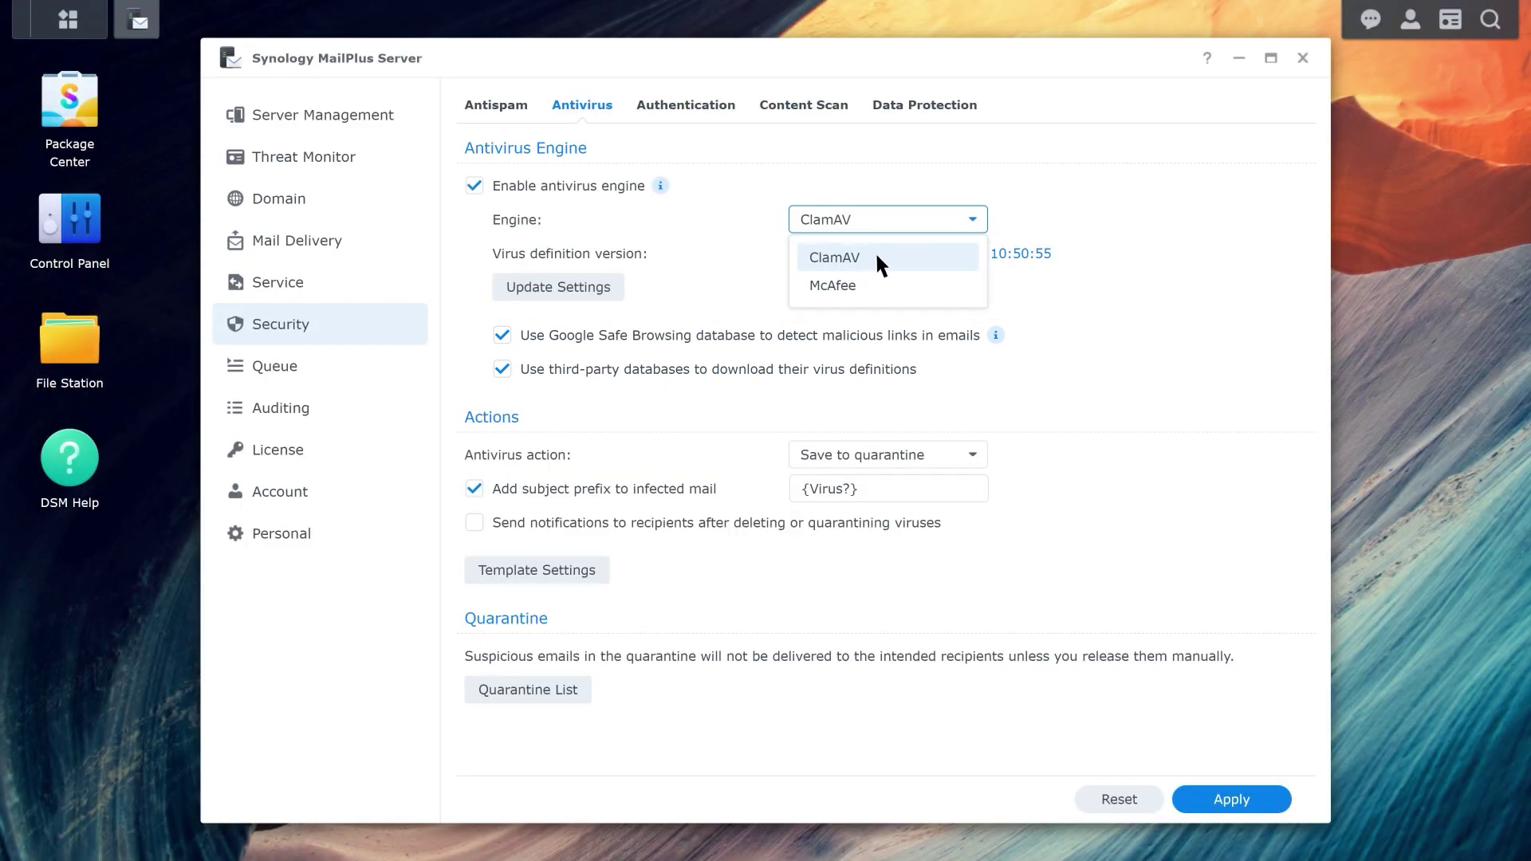
left_click(872, 252)
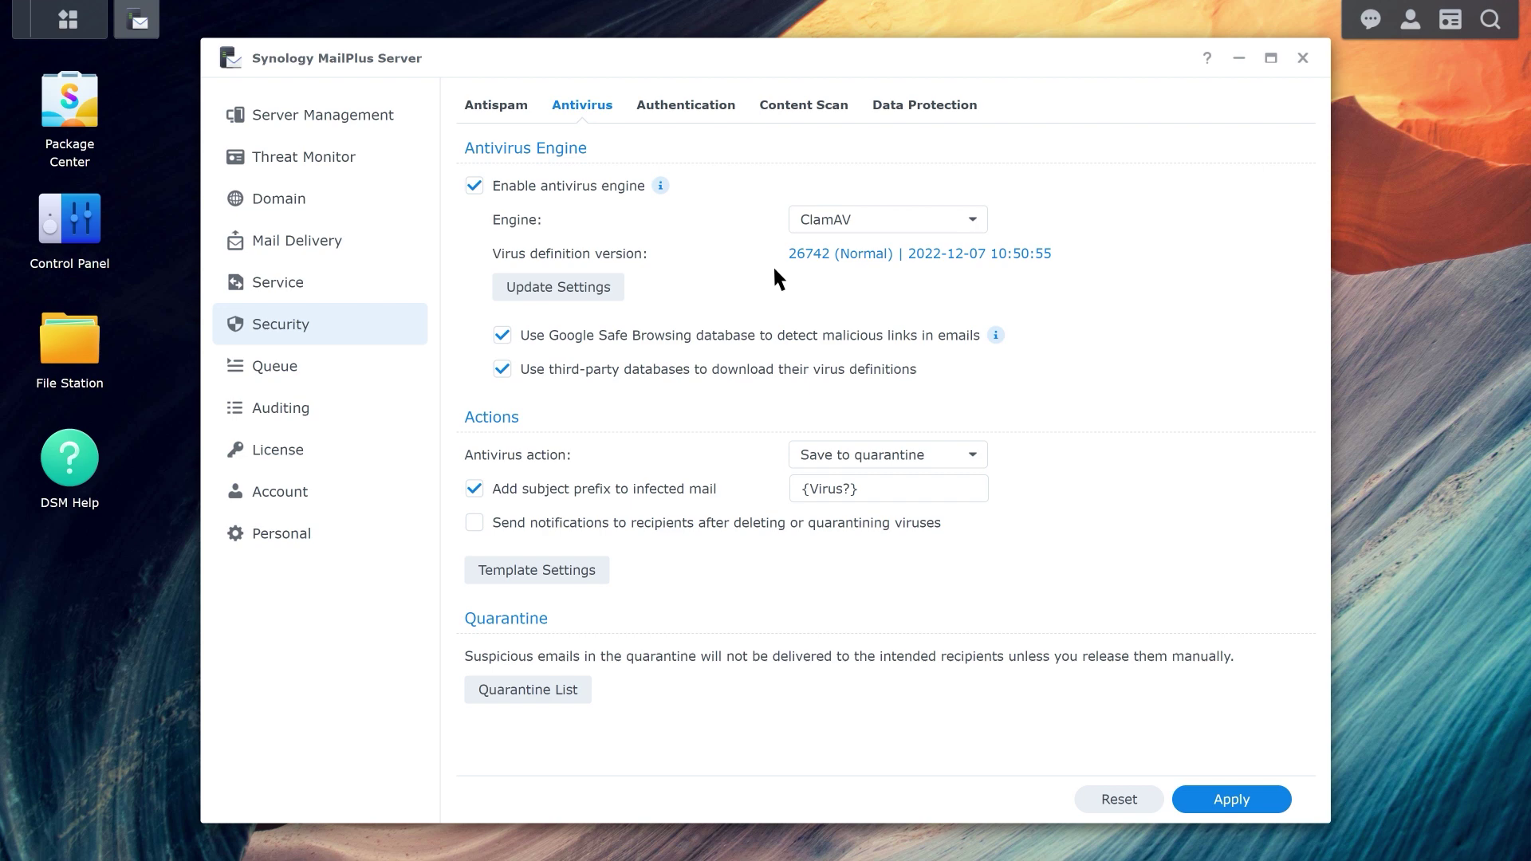
left_click(614, 286)
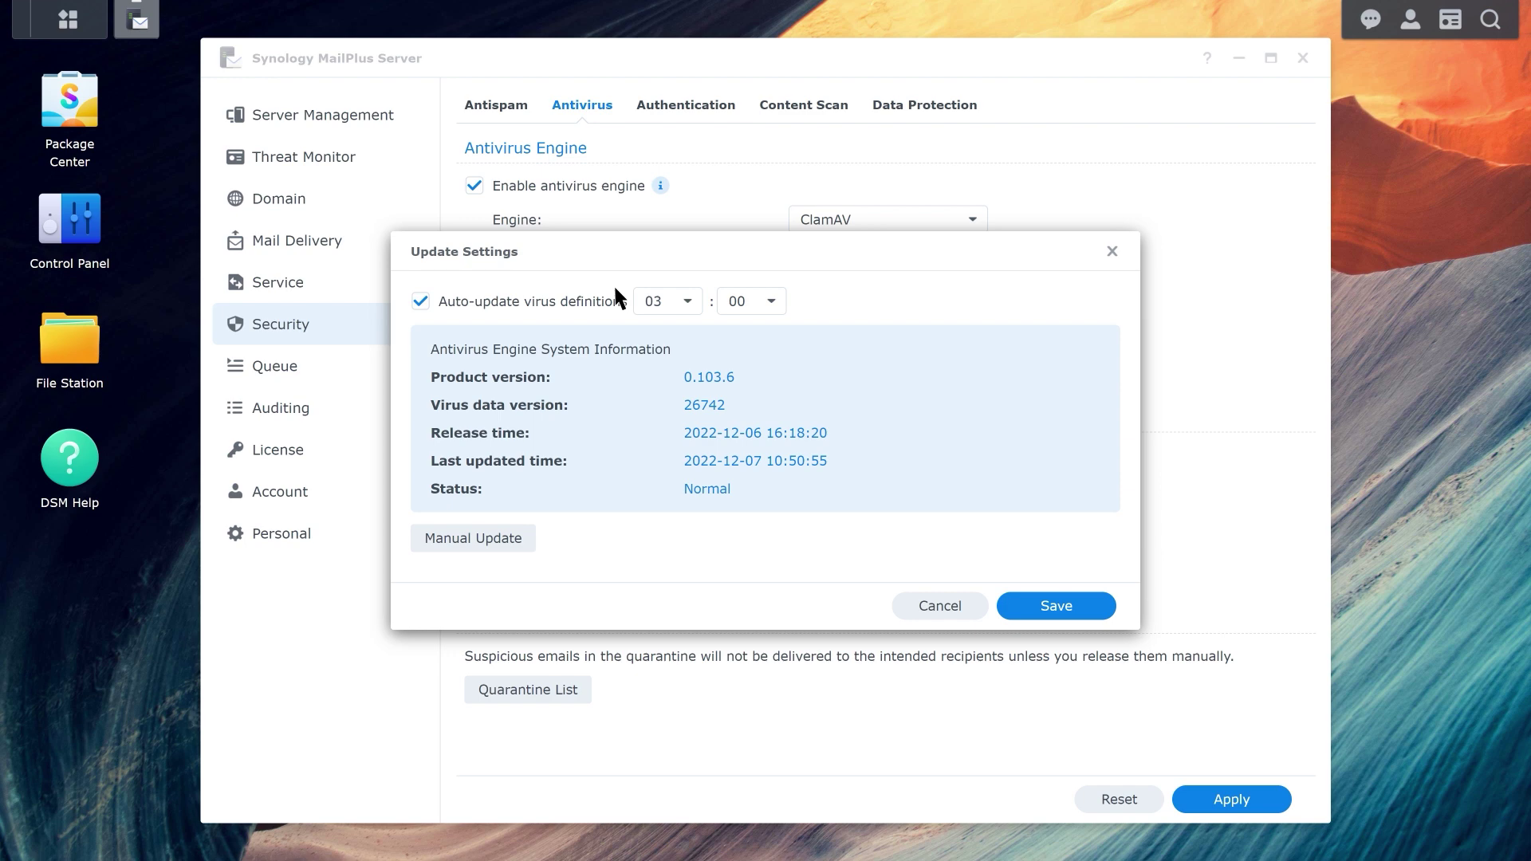
Save the 03:00 daily virus-definition auto-update and keep infected mail set to Save to quarantine.
left_click(1078, 610)
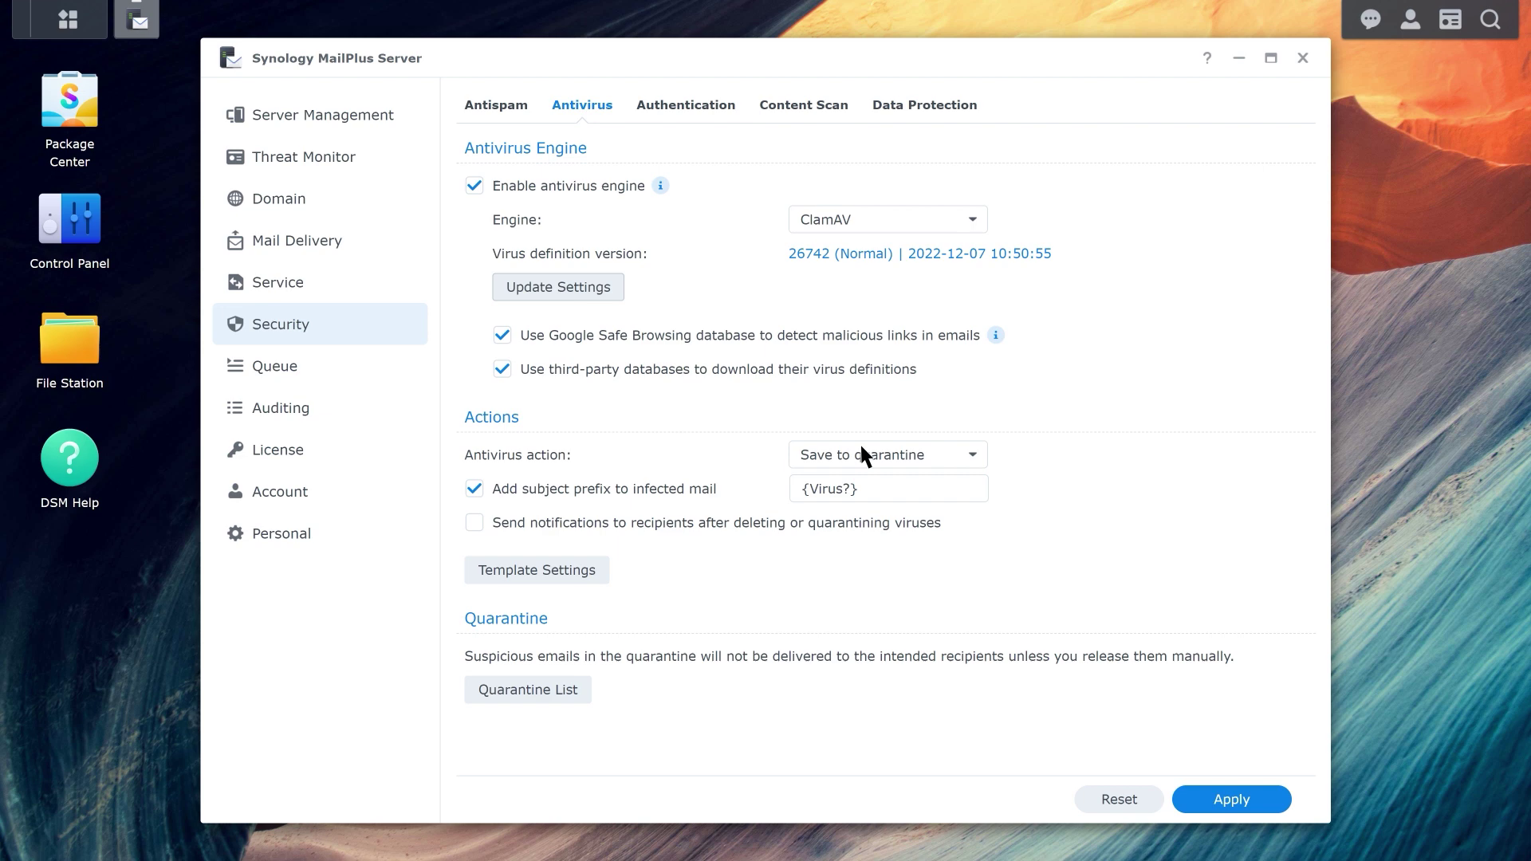
left_click(973, 456)
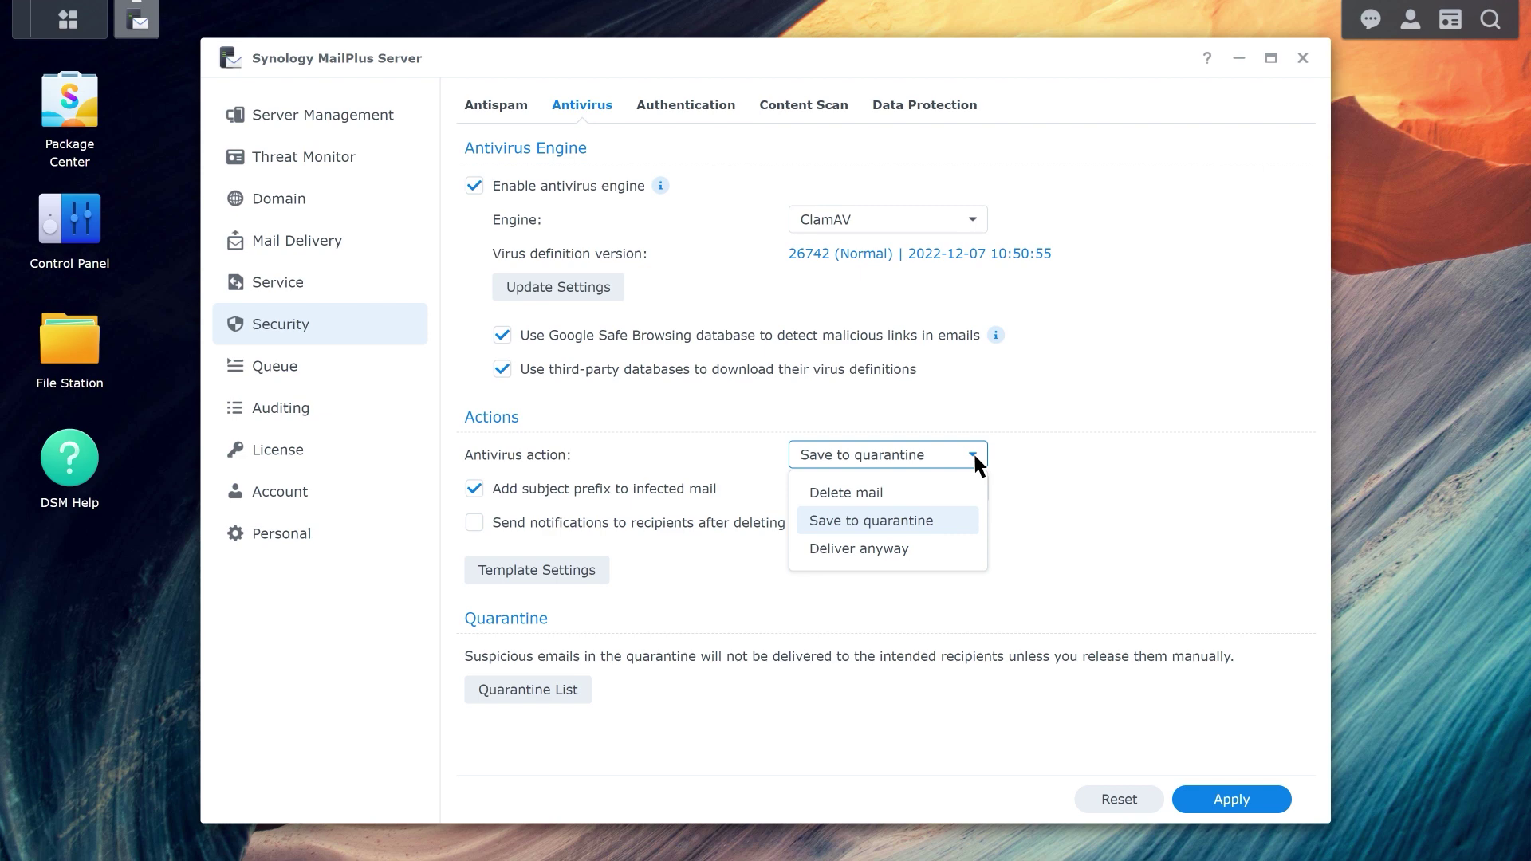
left_click(974, 456)
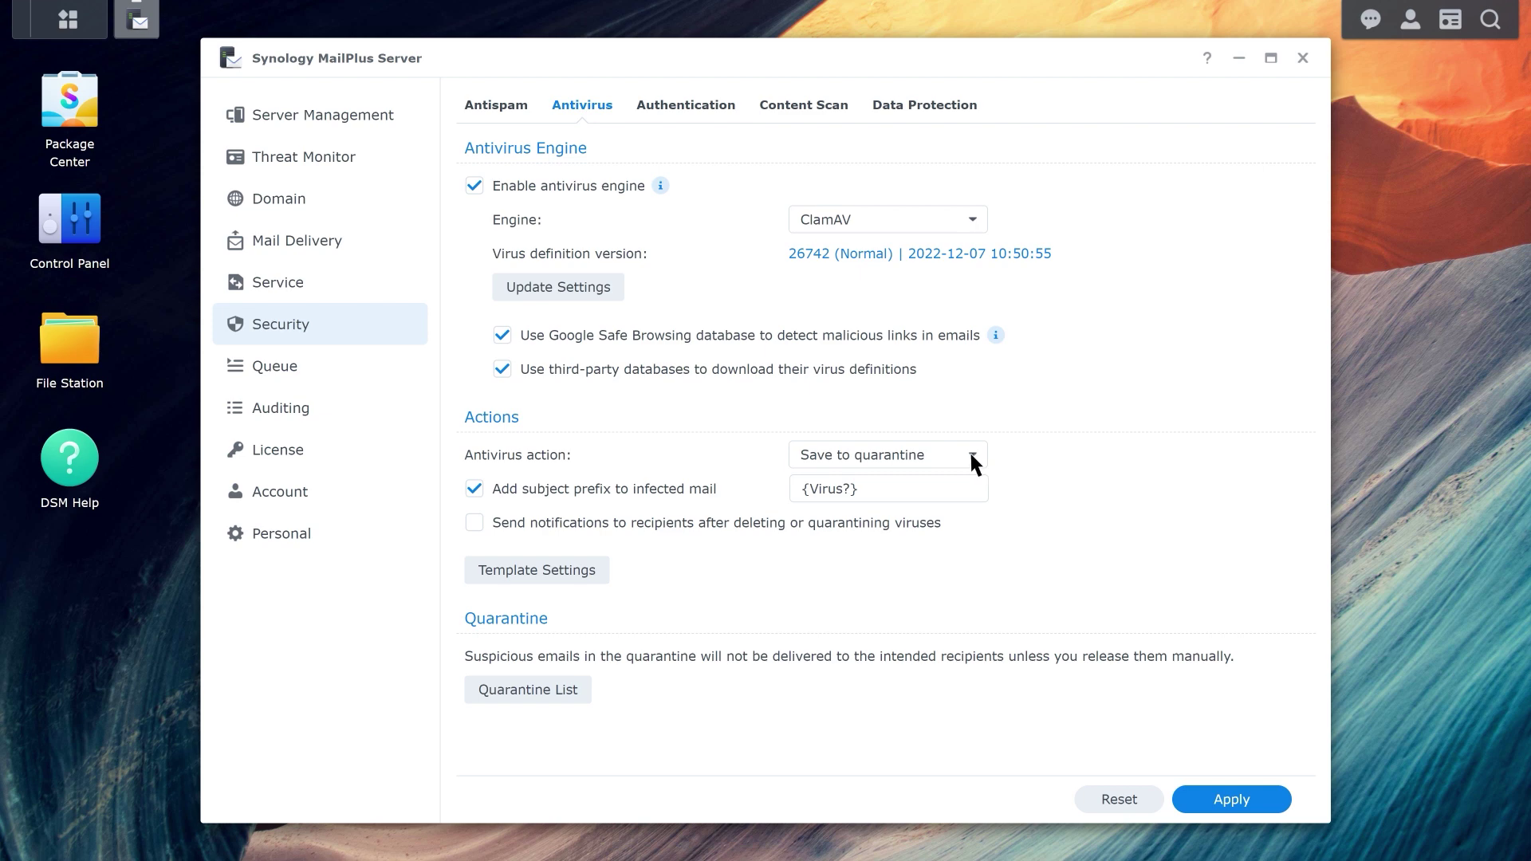
left_click(353, 251)
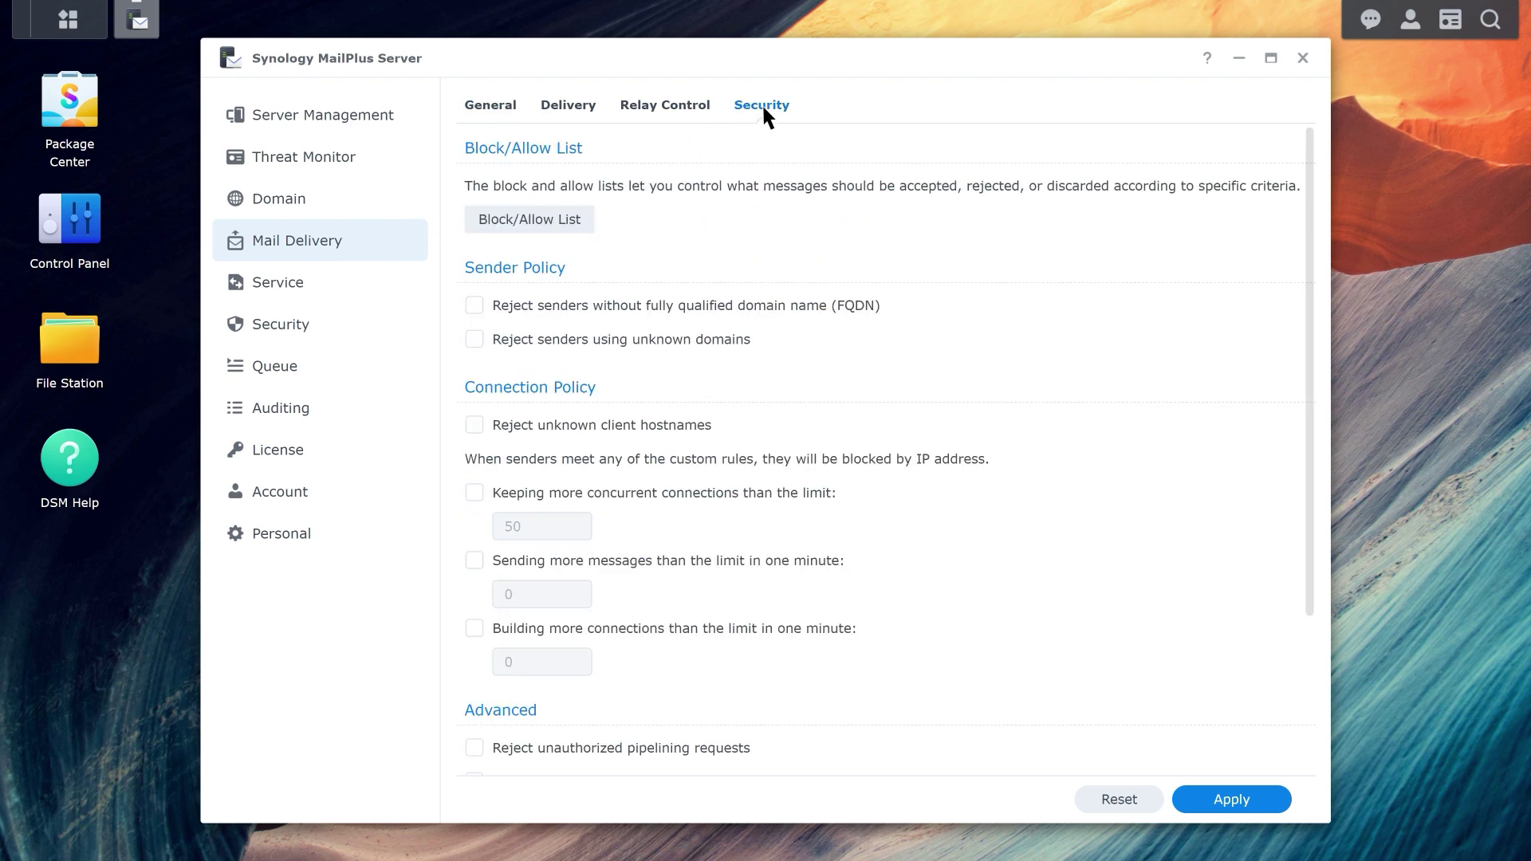
Check that the Block/Allow List is empty and close it.
left_click(587, 219)
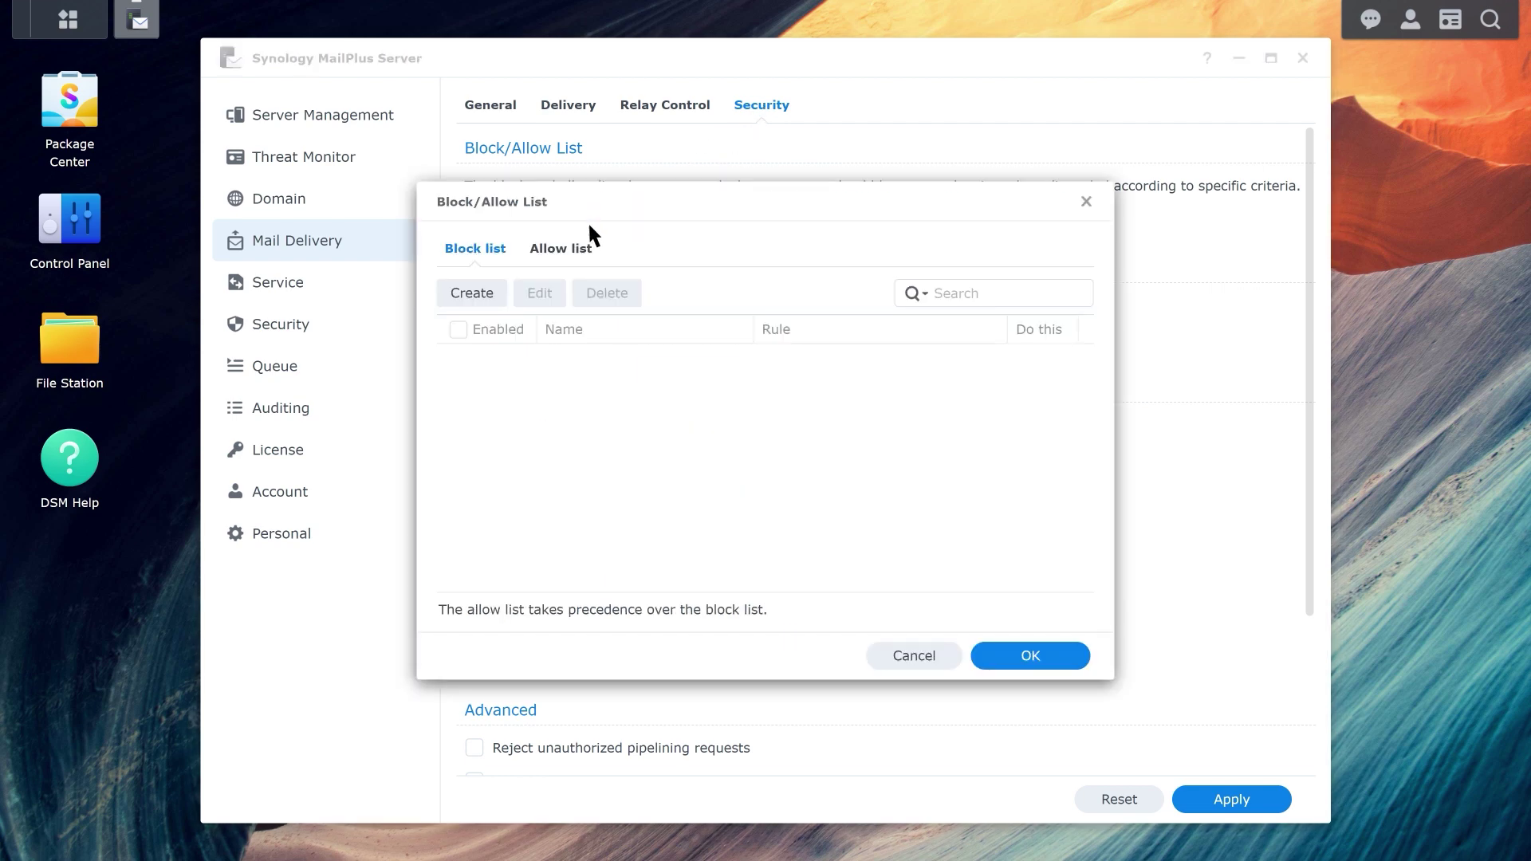
left_click(1051, 661)
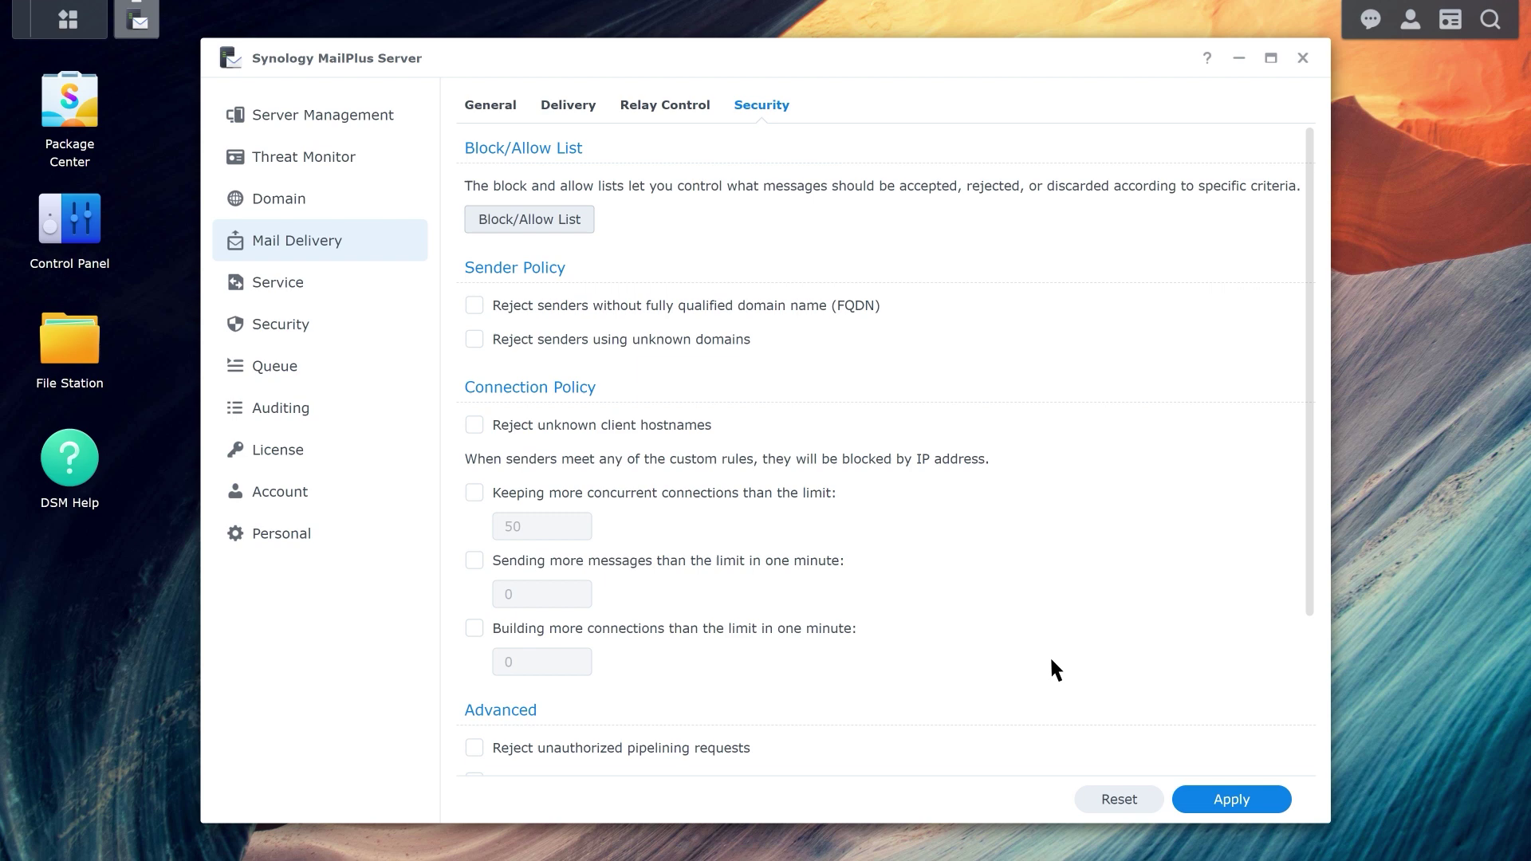